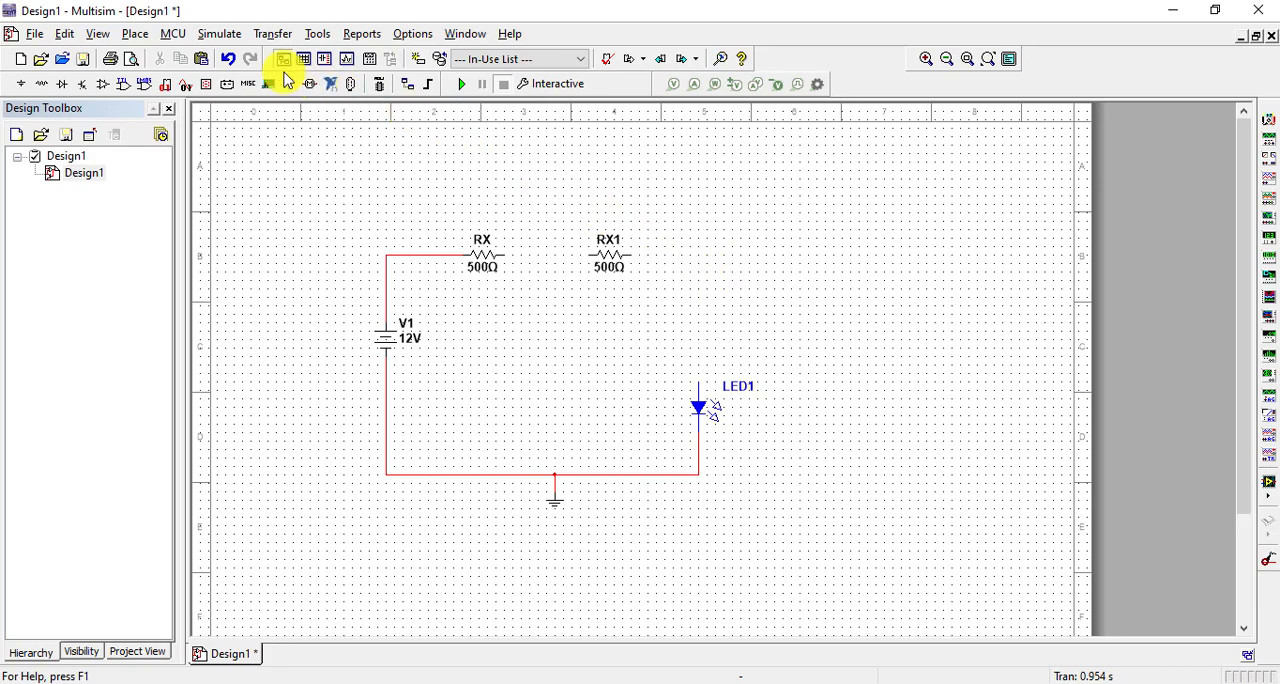
# Place a single DIPSW1 switch from the SWITCH family in the space above LED1
pyautogui.click(137, 34)
pyautogui.click(147, 55)
pyautogui.scroll(-15, 371, 363)
pyautogui.scroll(-20, 362, 378)
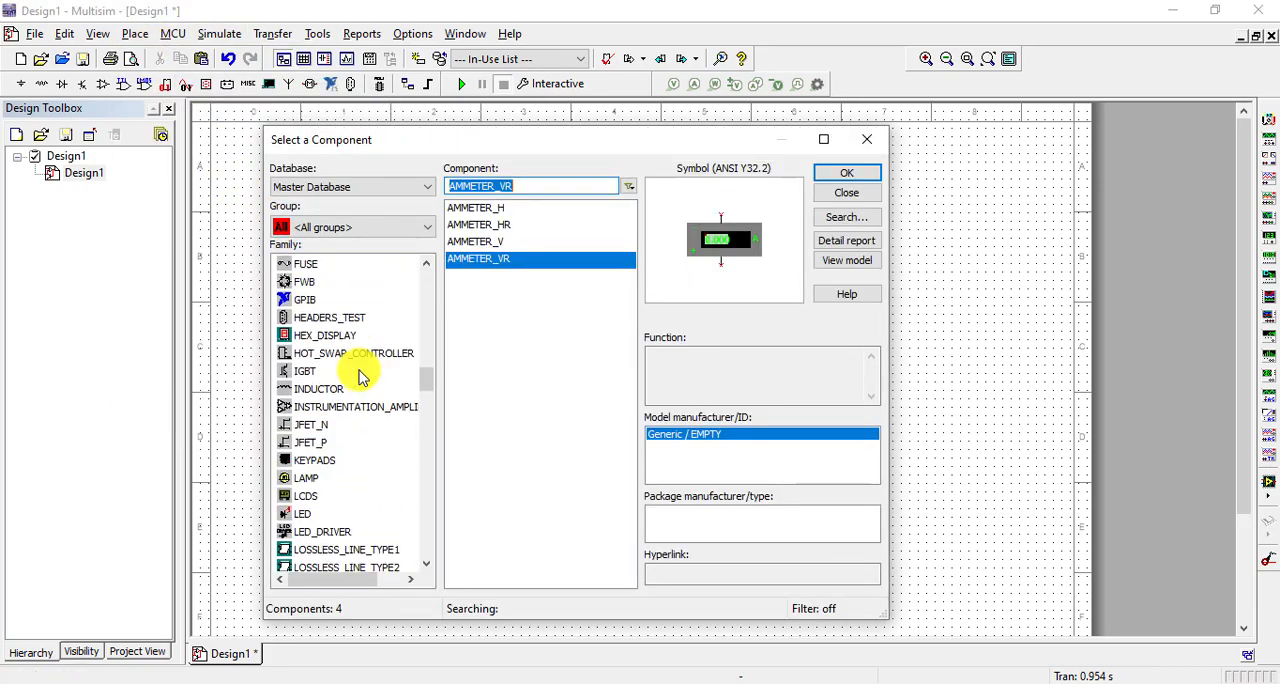
pyautogui.scroll(-8, 362, 380)
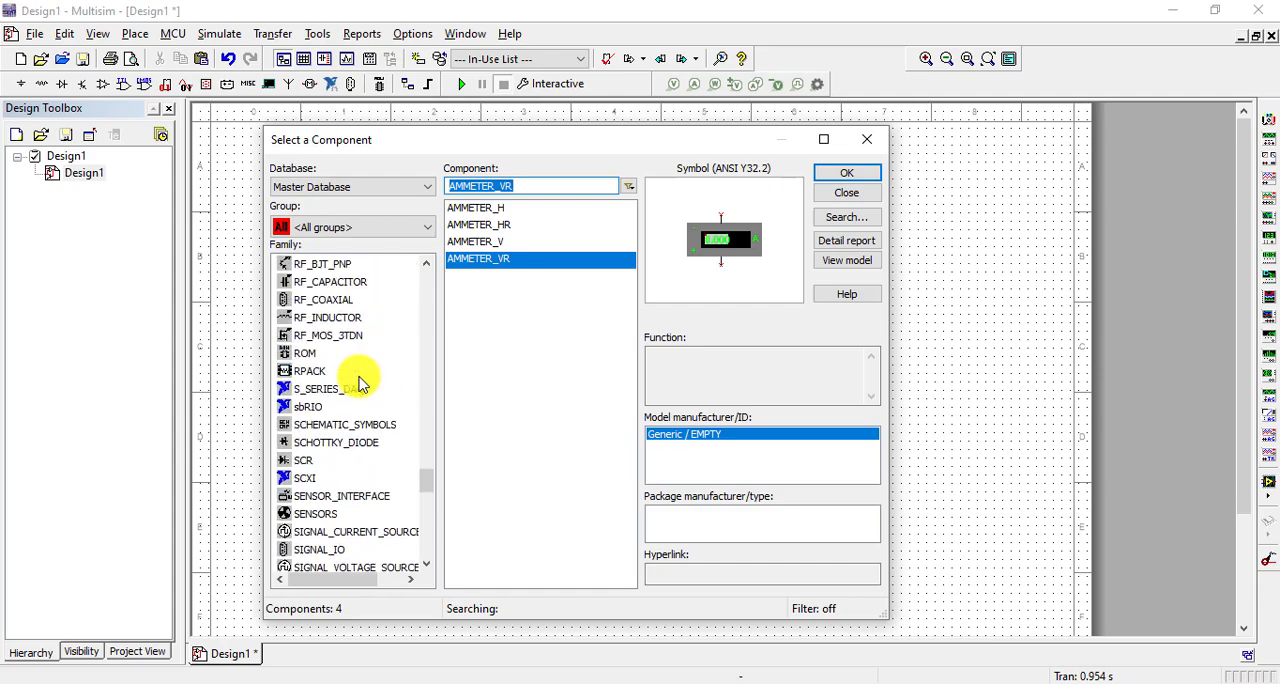
pyautogui.scroll(-3, 370, 487)
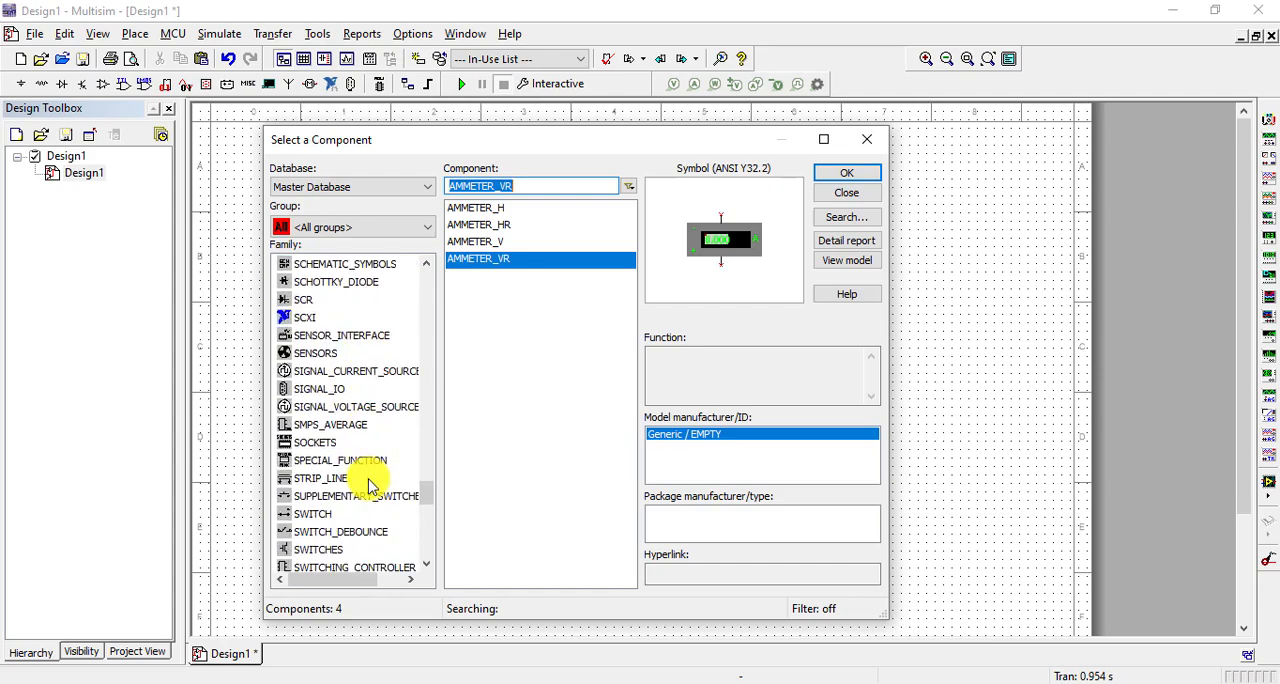
pyautogui.click(322, 409)
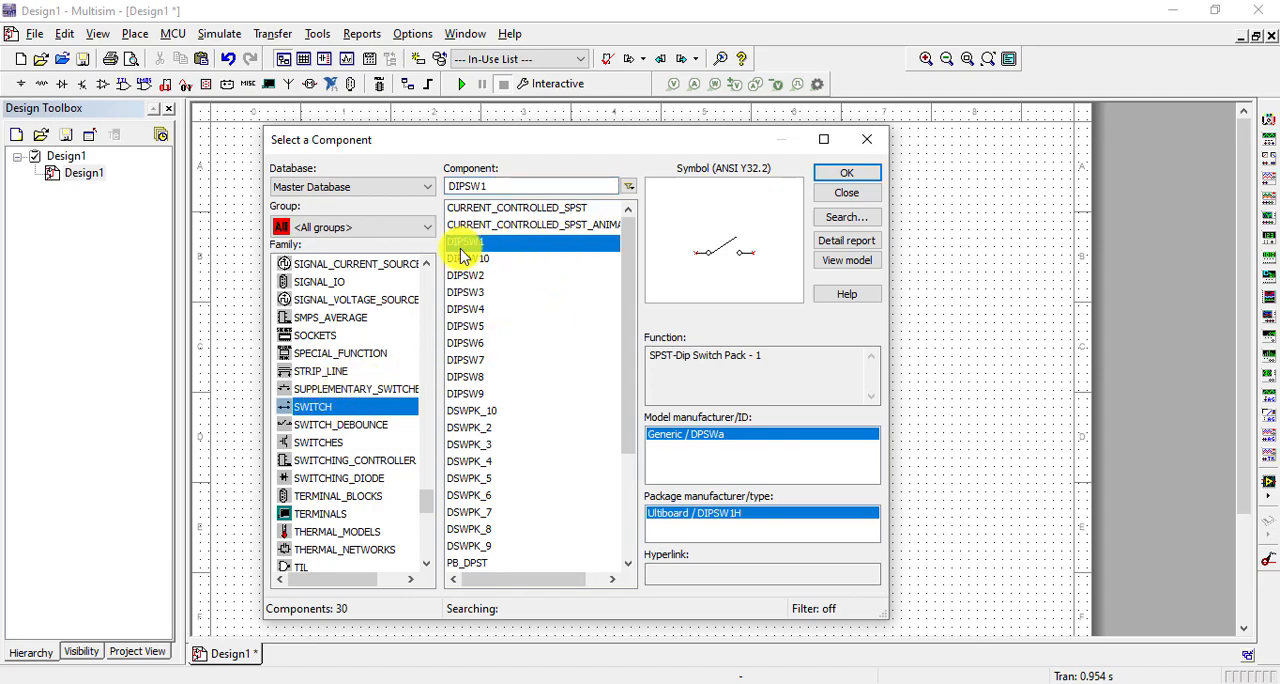
pyautogui.click(846, 174)
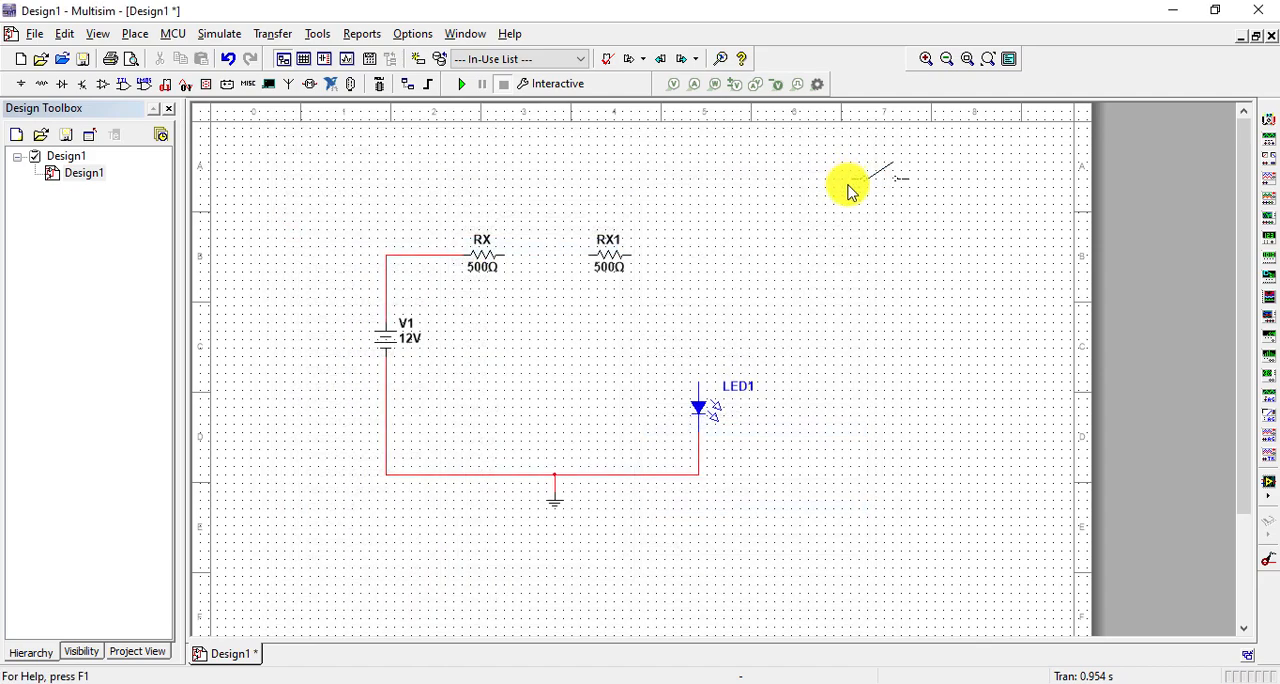
pyautogui.click(708, 295)
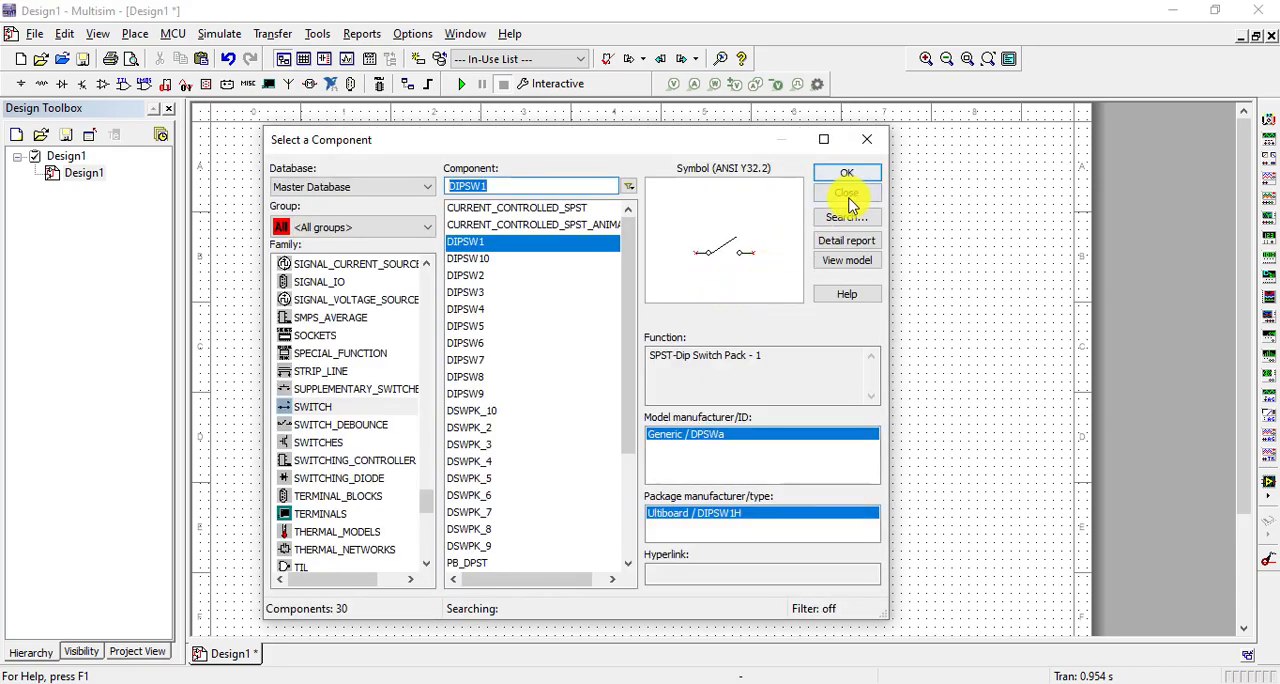
pyautogui.click(846, 190)
# Rotate the switch 90° clockwise and align it vertically above LED1
pyautogui.rightClick(720, 285)
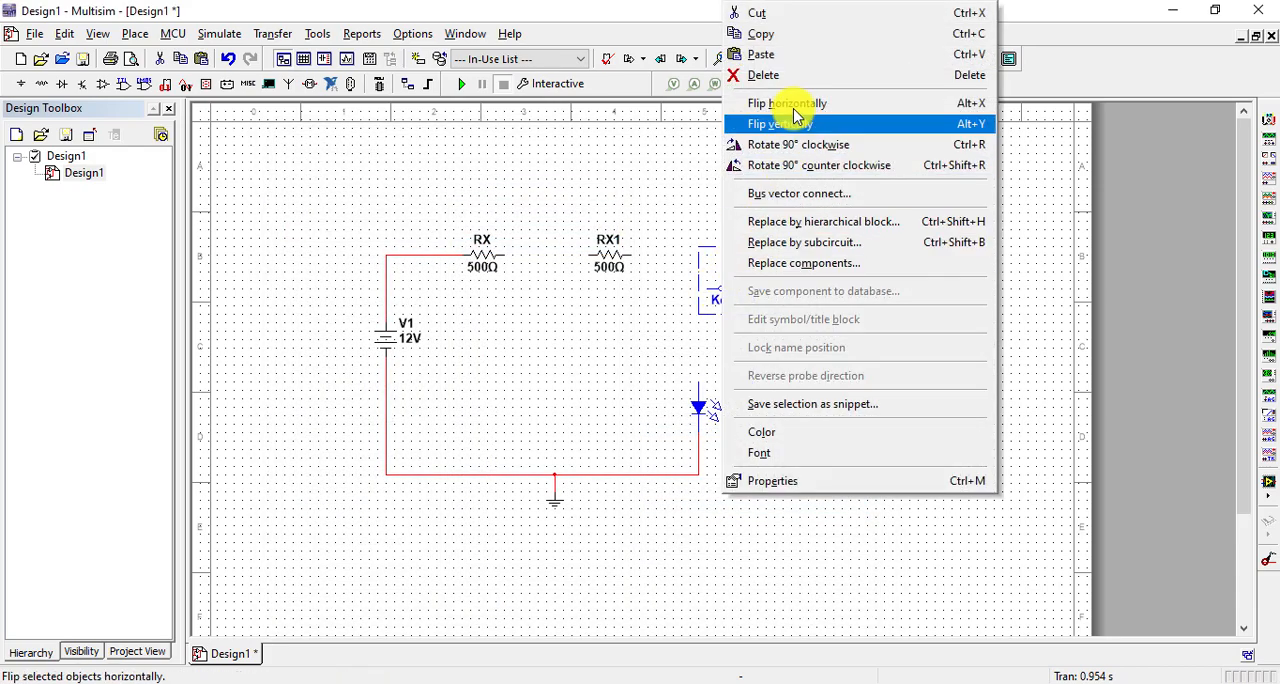
pyautogui.click(786, 145)
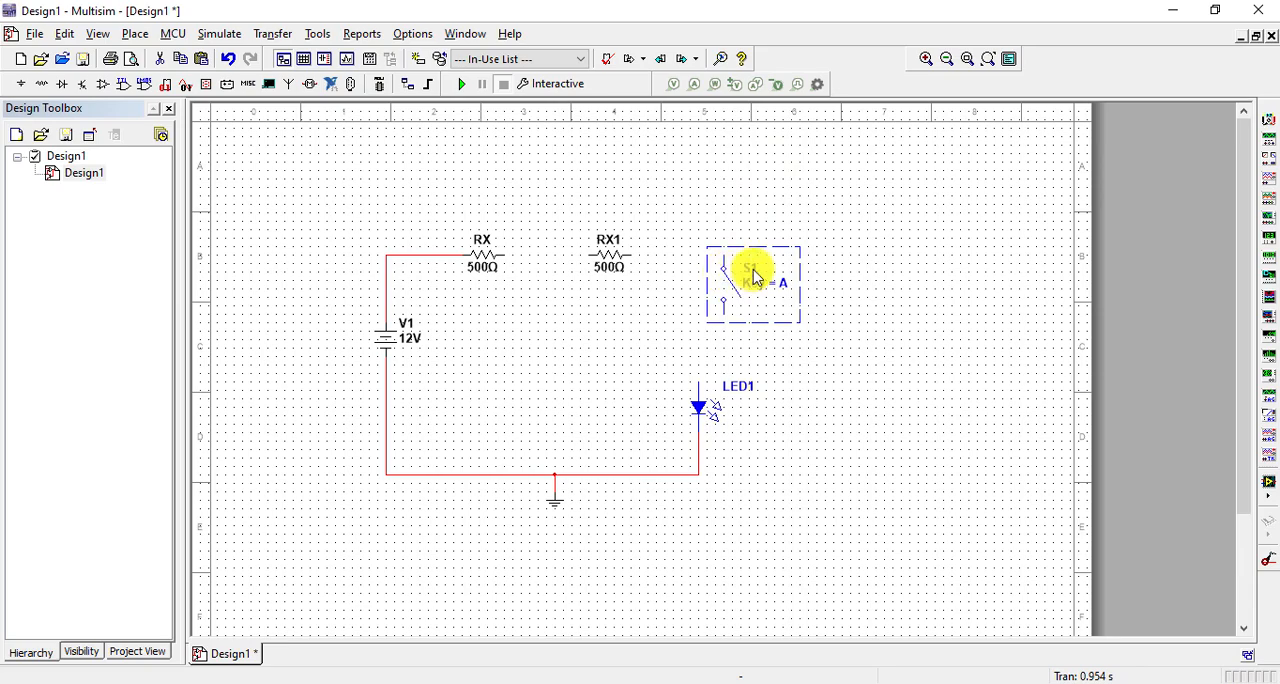
pyautogui.moveTo(710, 282); pyautogui.dragTo(722, 300)
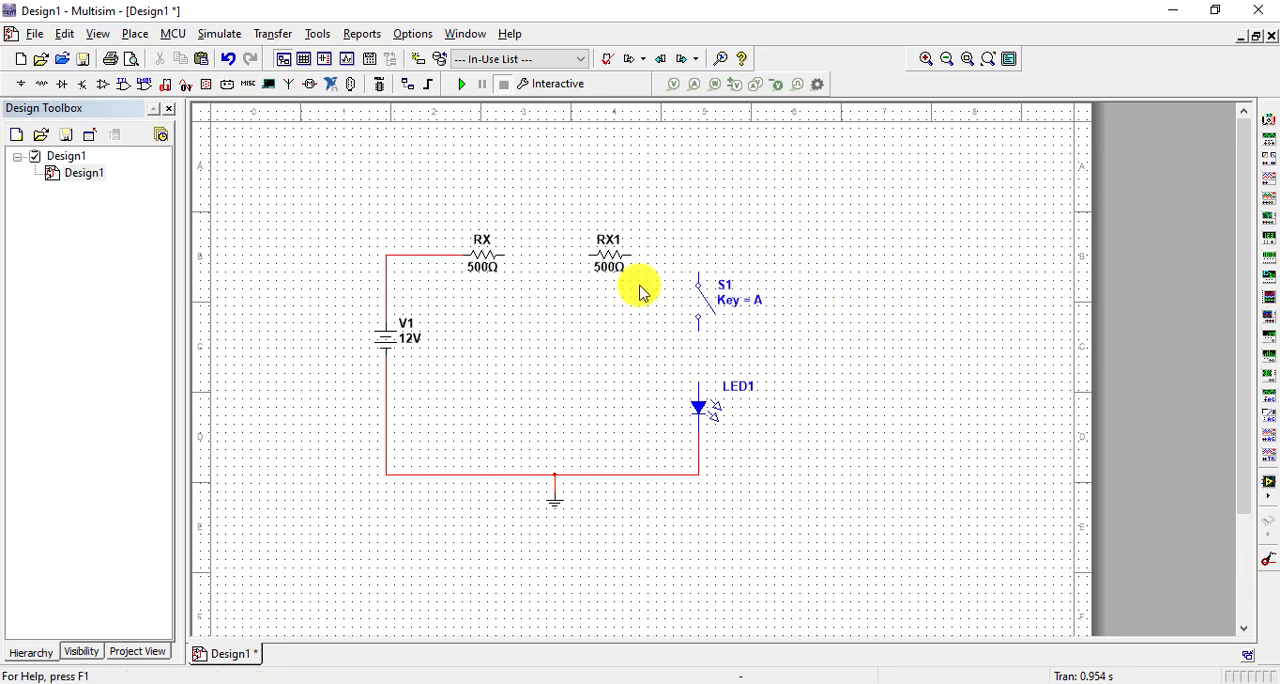
# Wire RX to RX1, RX1 to the upper end of switch S1, and the switch's lower end to LED1
pyautogui.click(504, 256)
pyautogui.click(583, 256)
pyautogui.click(630, 256)
pyautogui.click(699, 285)
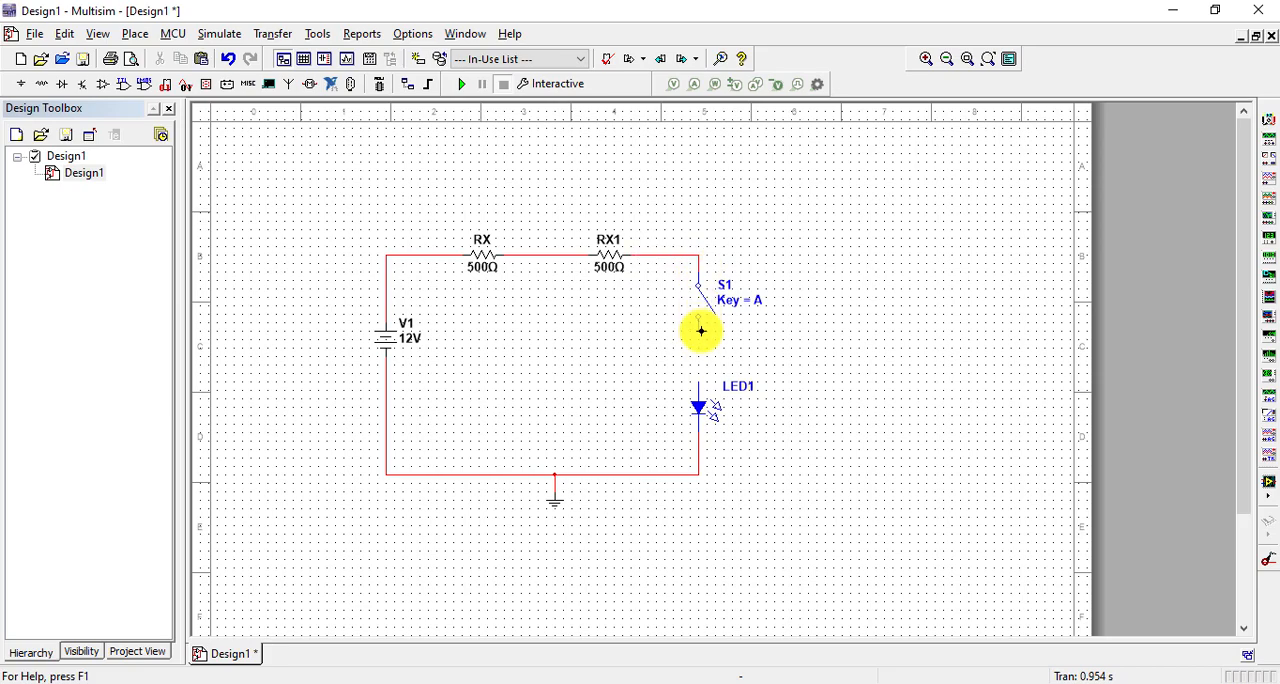
pyautogui.click(698, 317)
pyautogui.click(698, 384)
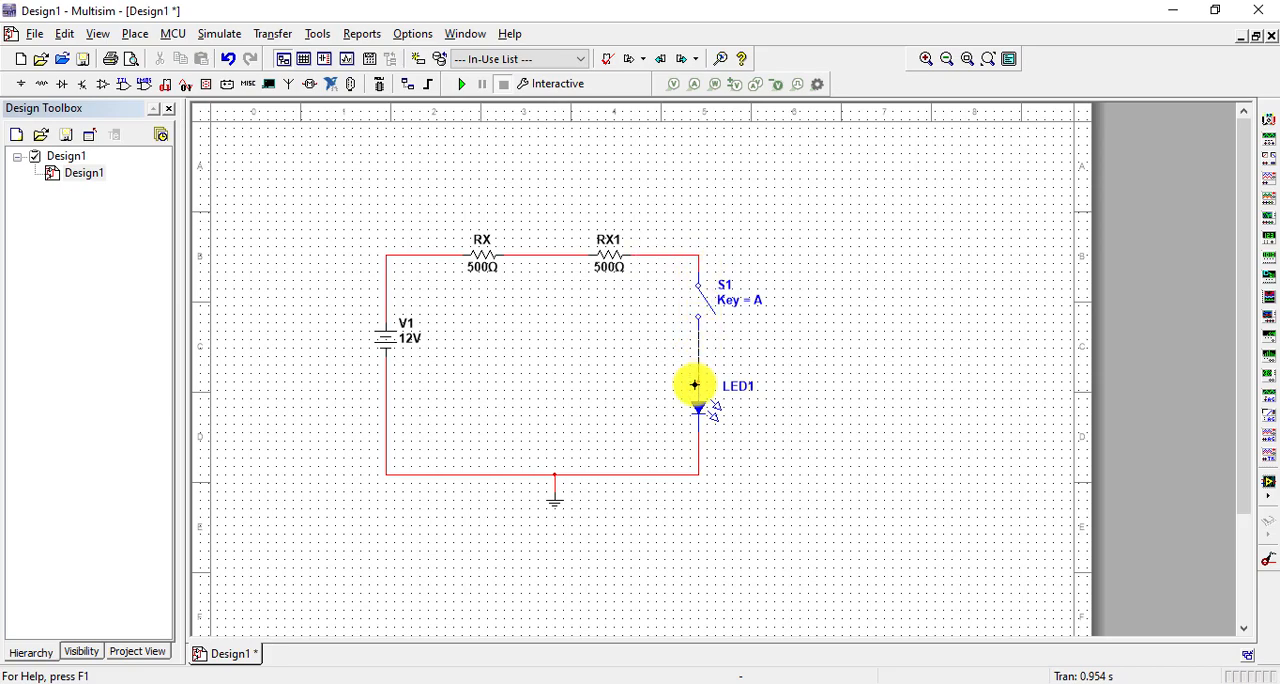
# Change the reference designator of resistor RX1 to RY
pyautogui.doubleClick(611, 239)
pyautogui.doubleClick(463, 177)
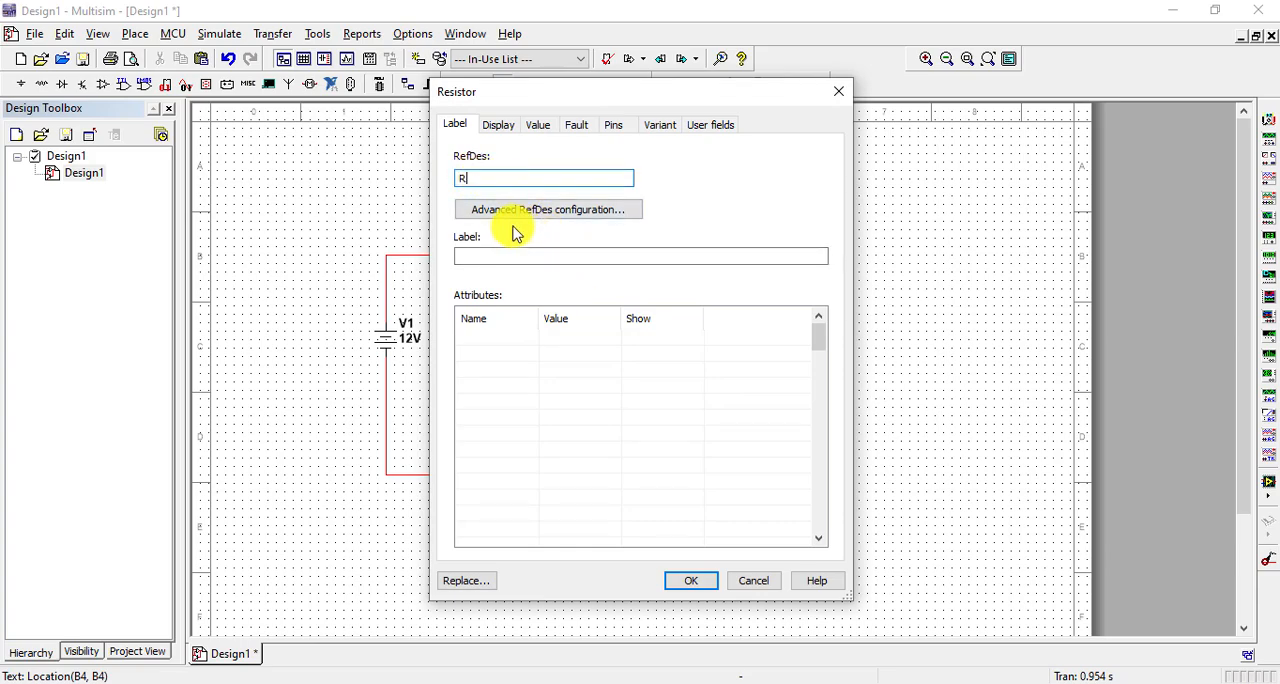
pyautogui.write('y')
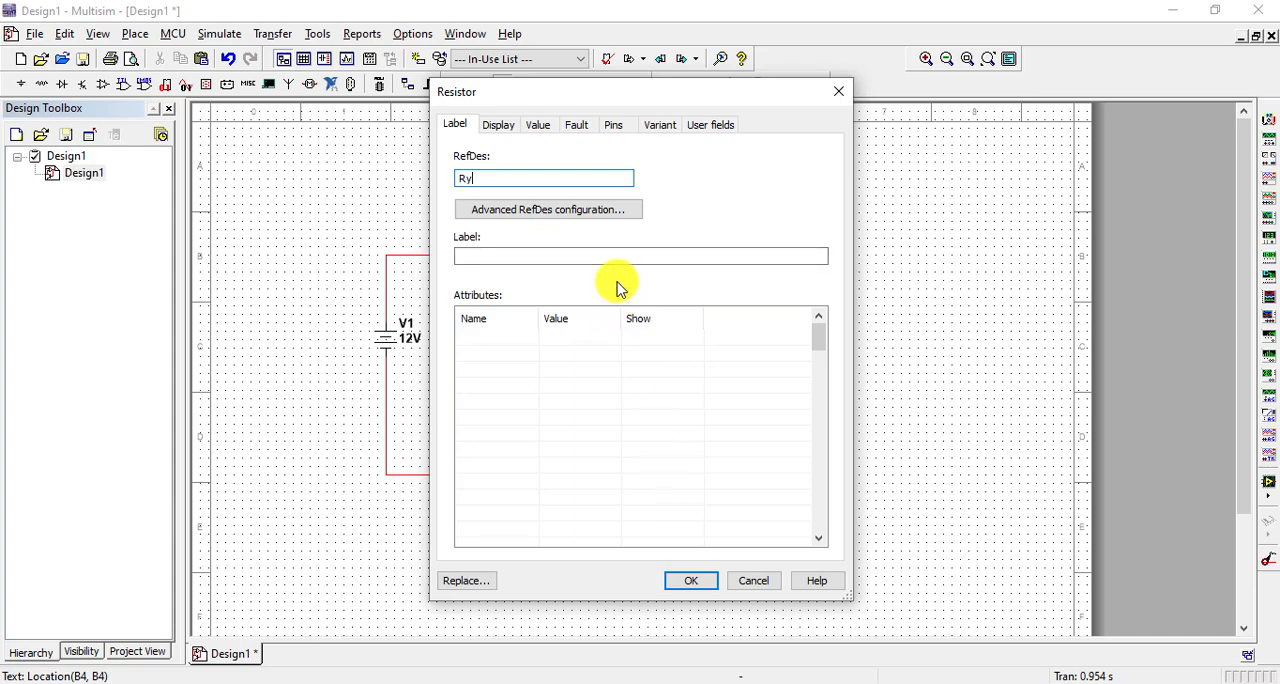
pyautogui.click(678, 582)
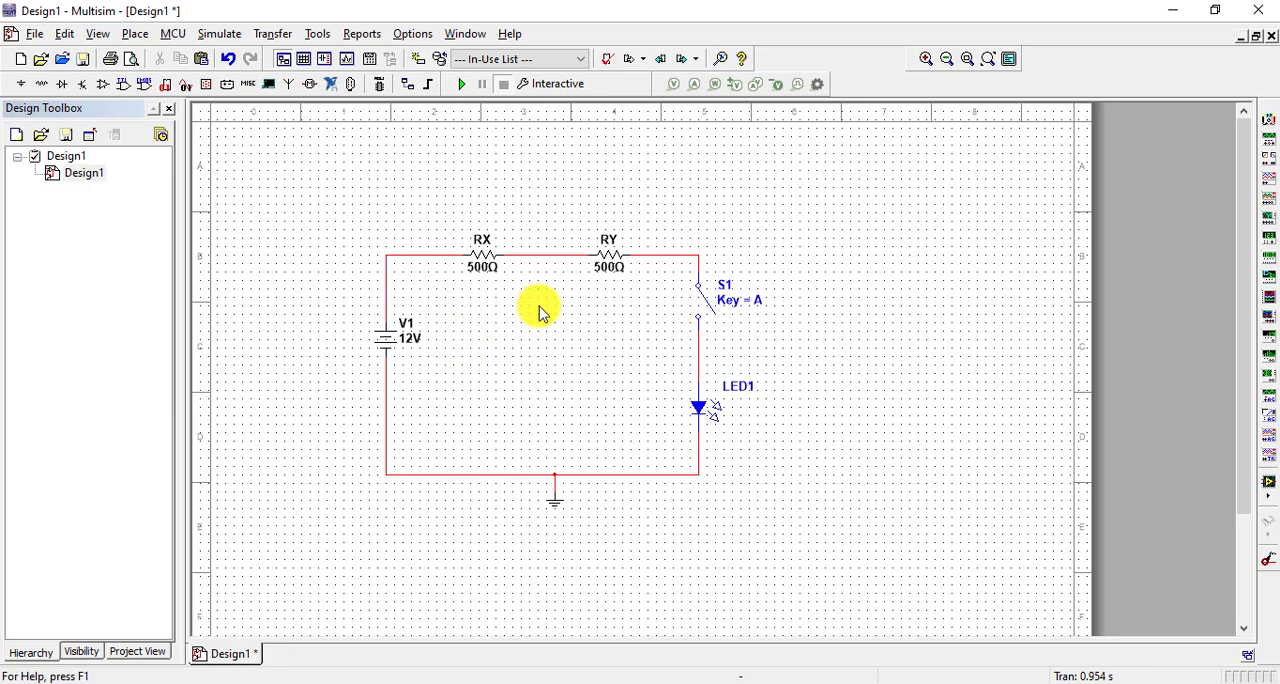
# Simulate the LED circuit with switch S1 closed and open, and shift battery V1 lower on its branch
pyautogui.click(464, 88)
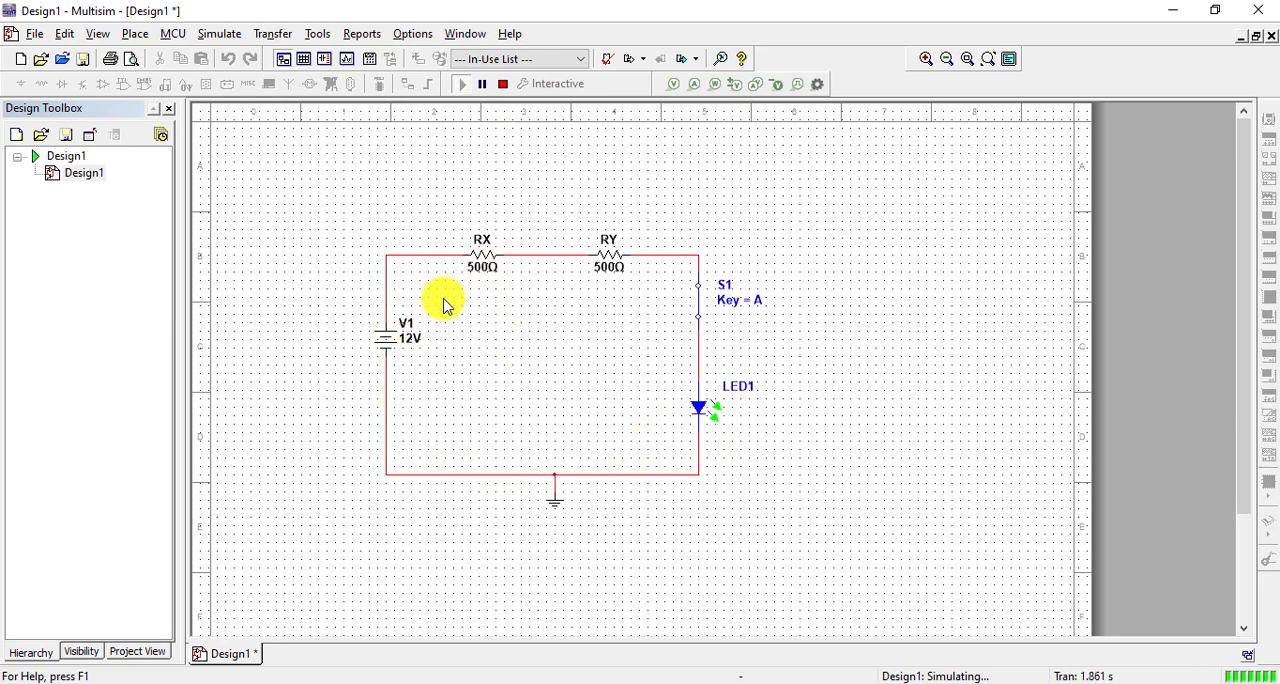
pyautogui.moveTo(370, 304); pyautogui.dragTo(457, 396)
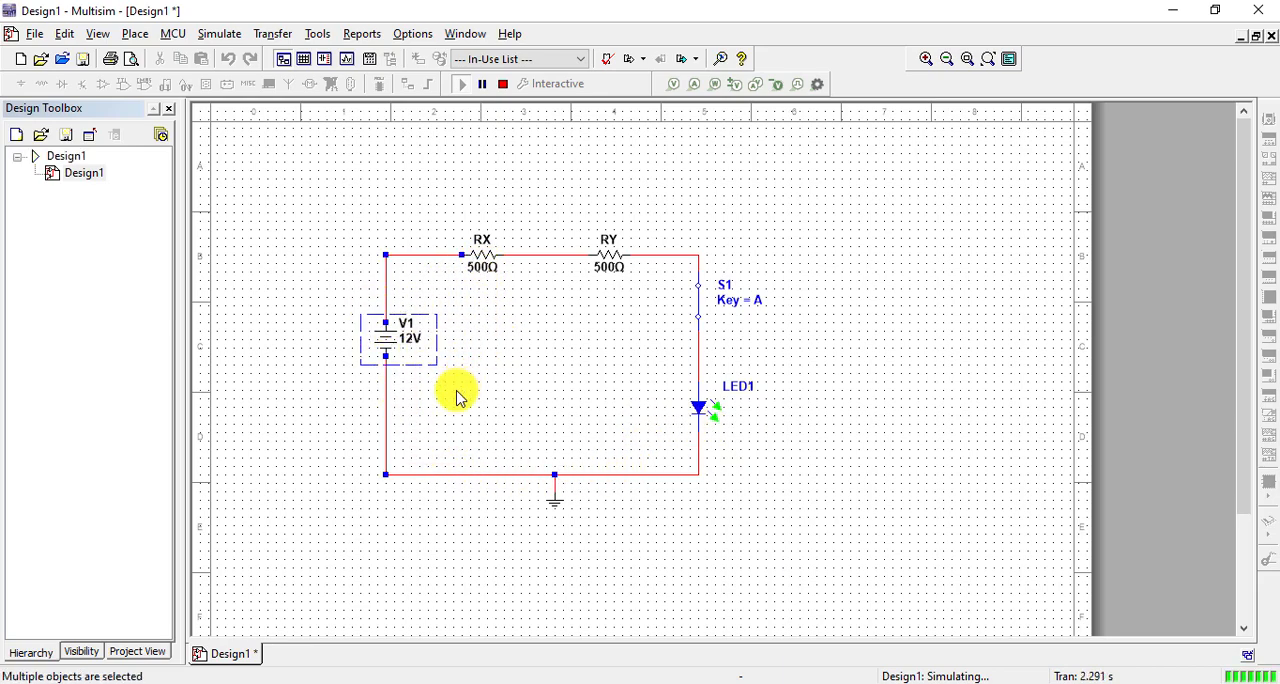
pyautogui.click(459, 397)
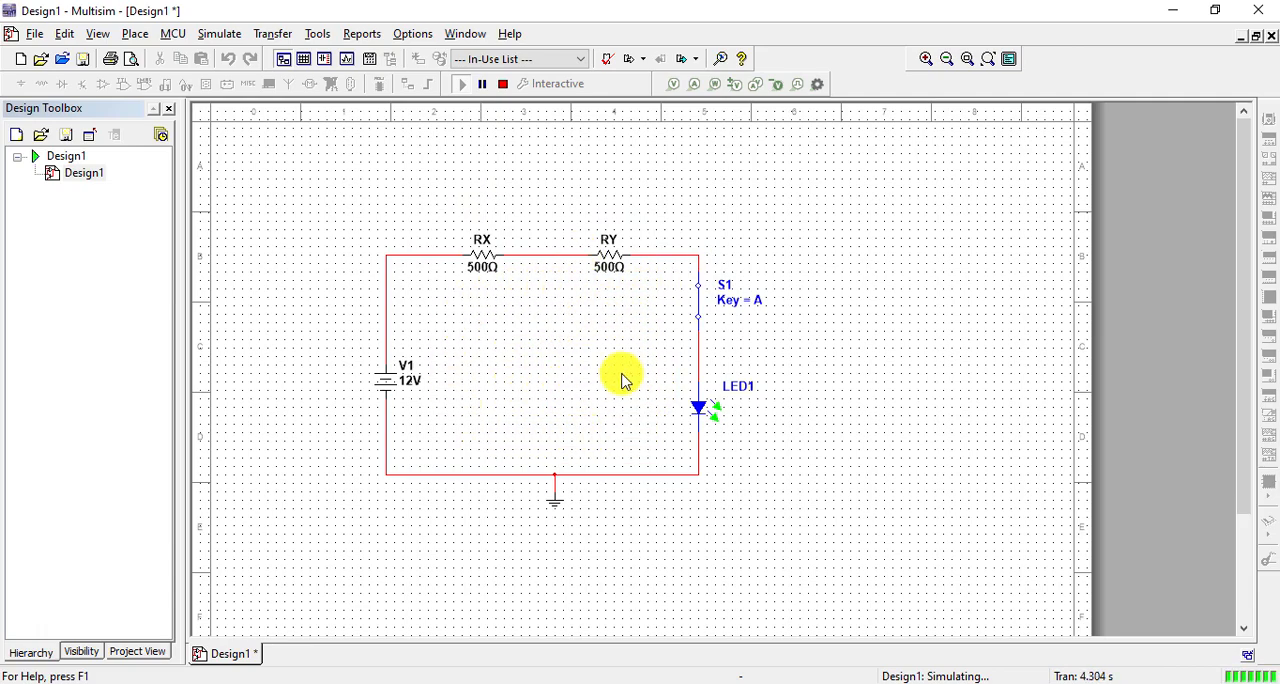
pyautogui.click(505, 86)
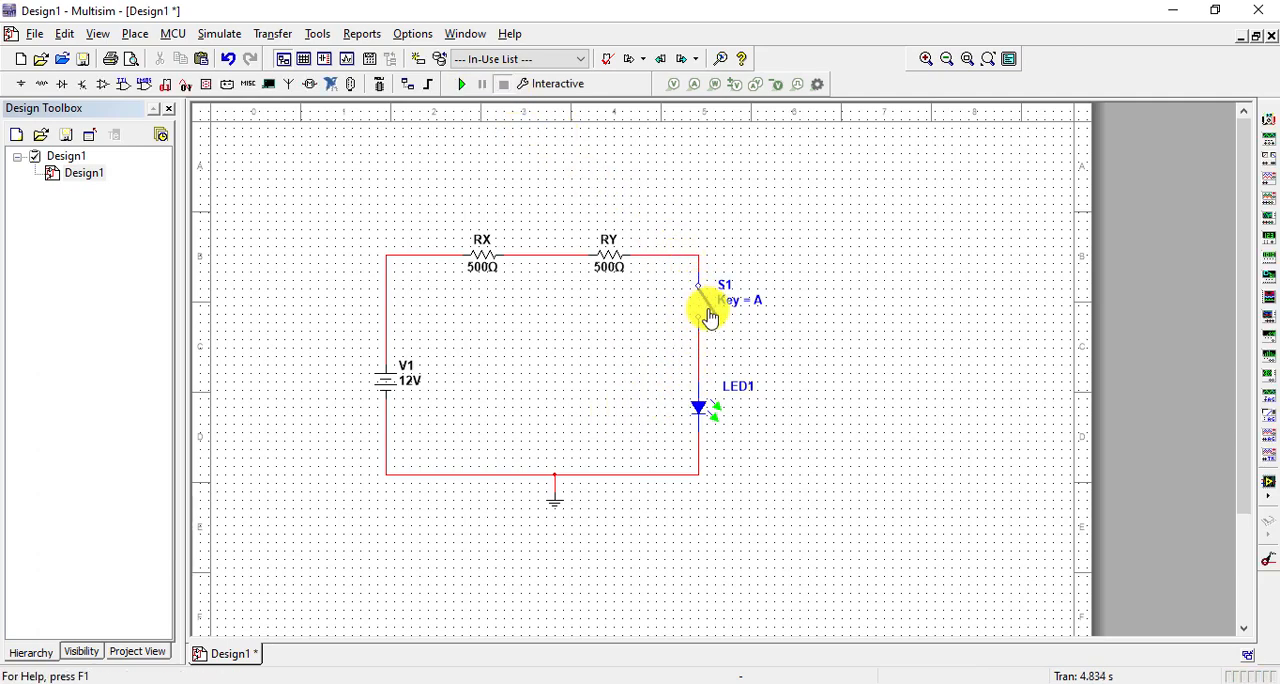
pyautogui.click(462, 85)
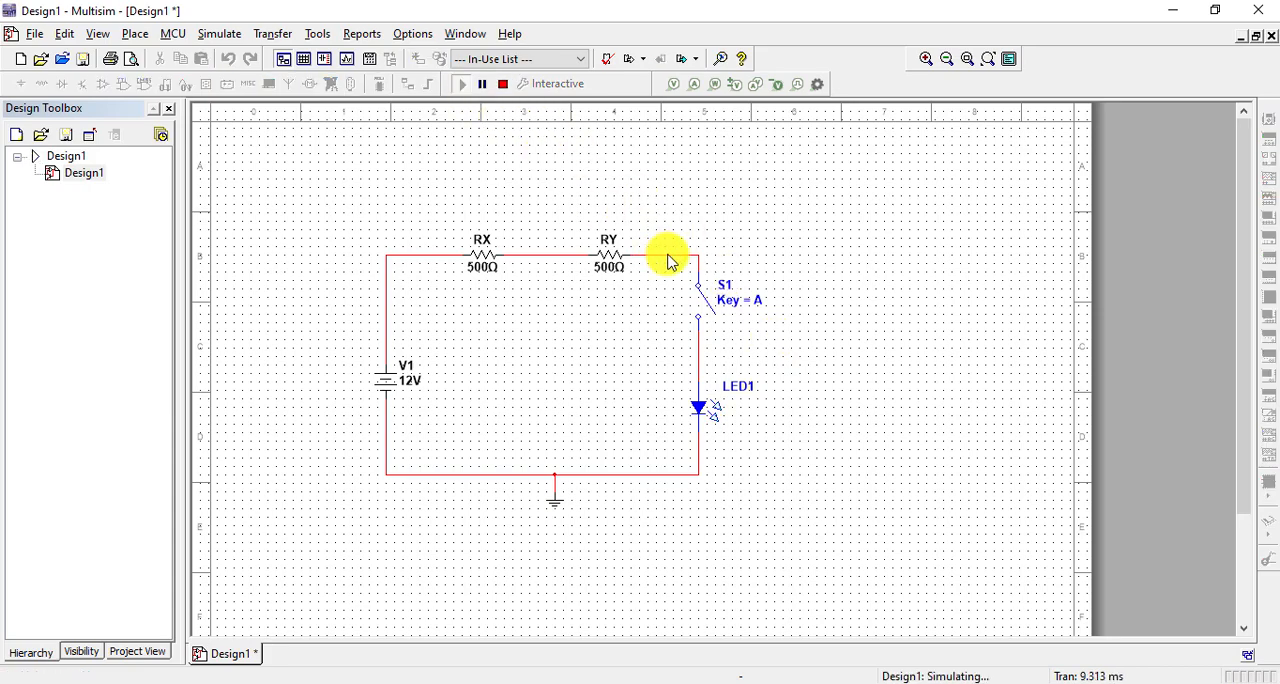
pyautogui.click(503, 85)
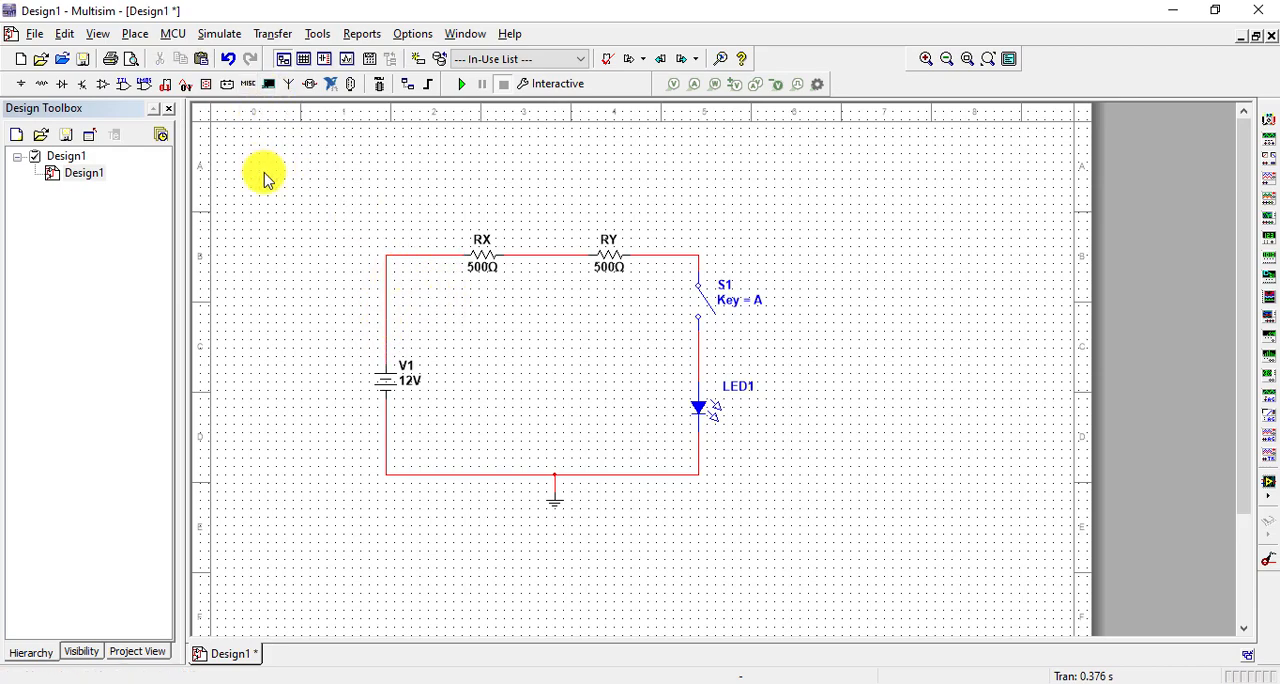
# Open the AMMETER family in the component browser and move the dialog aside to uncover the circuit
pyautogui.click(133, 35)
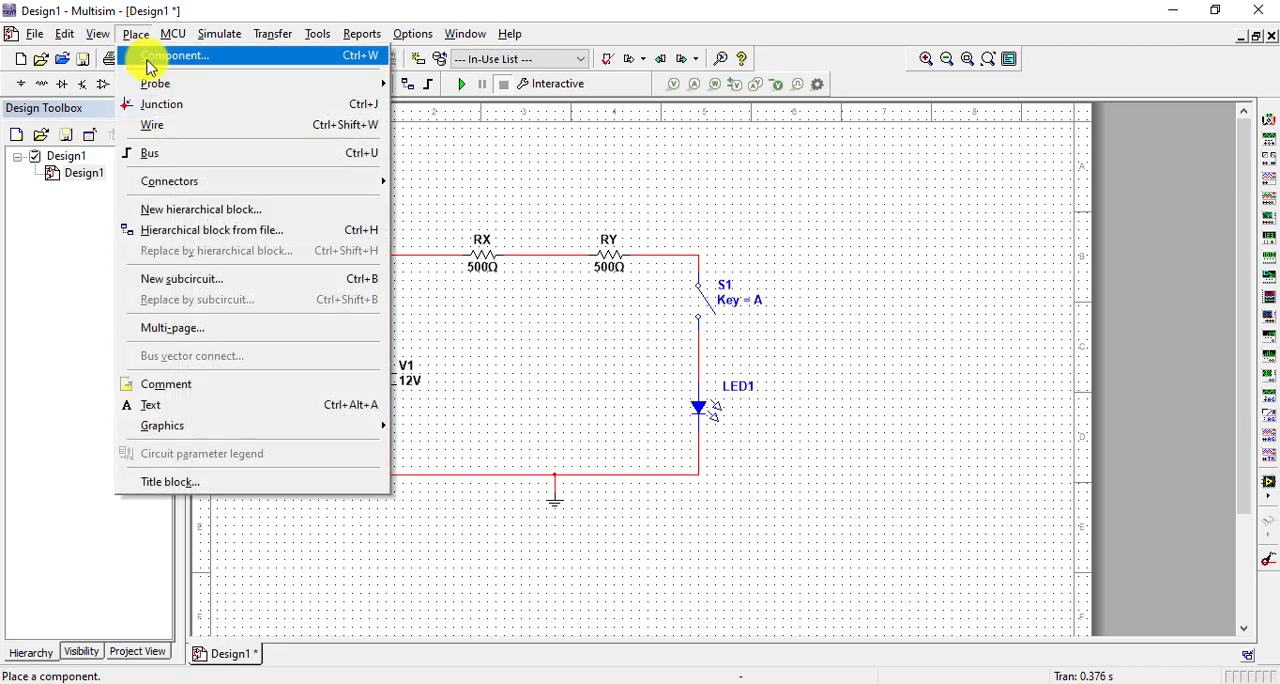
pyautogui.click(148, 62)
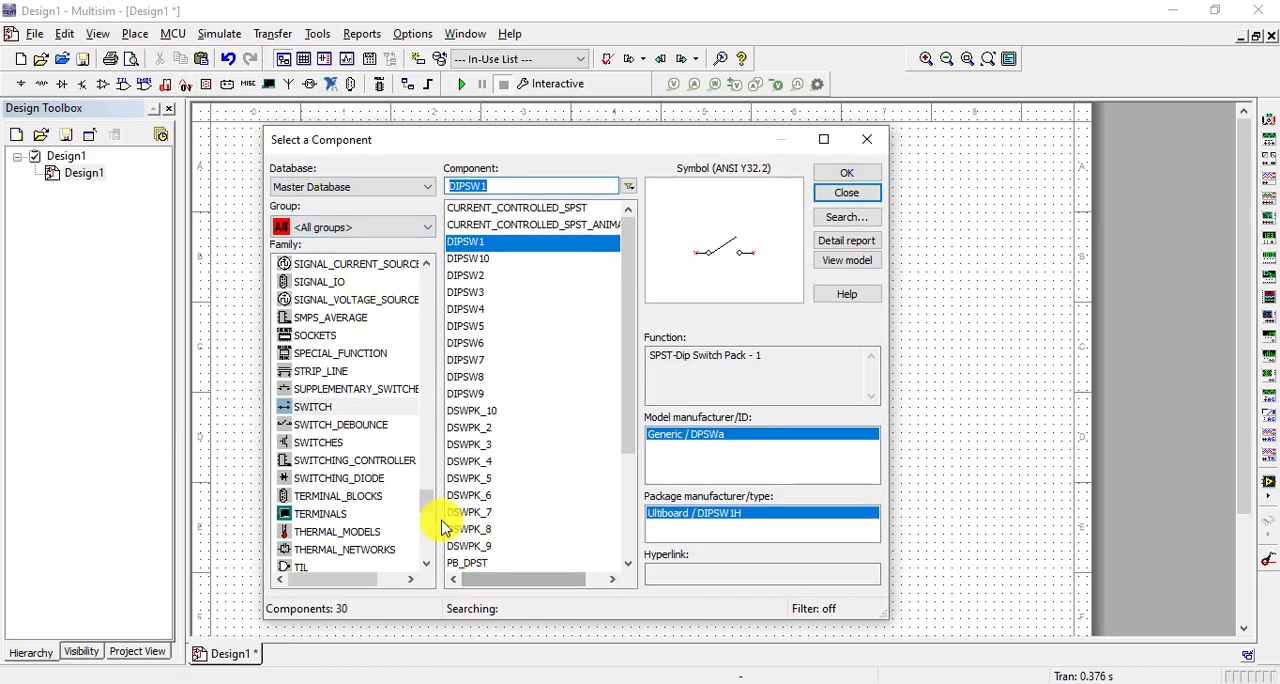
pyautogui.moveTo(429, 505); pyautogui.dragTo(423, 291)
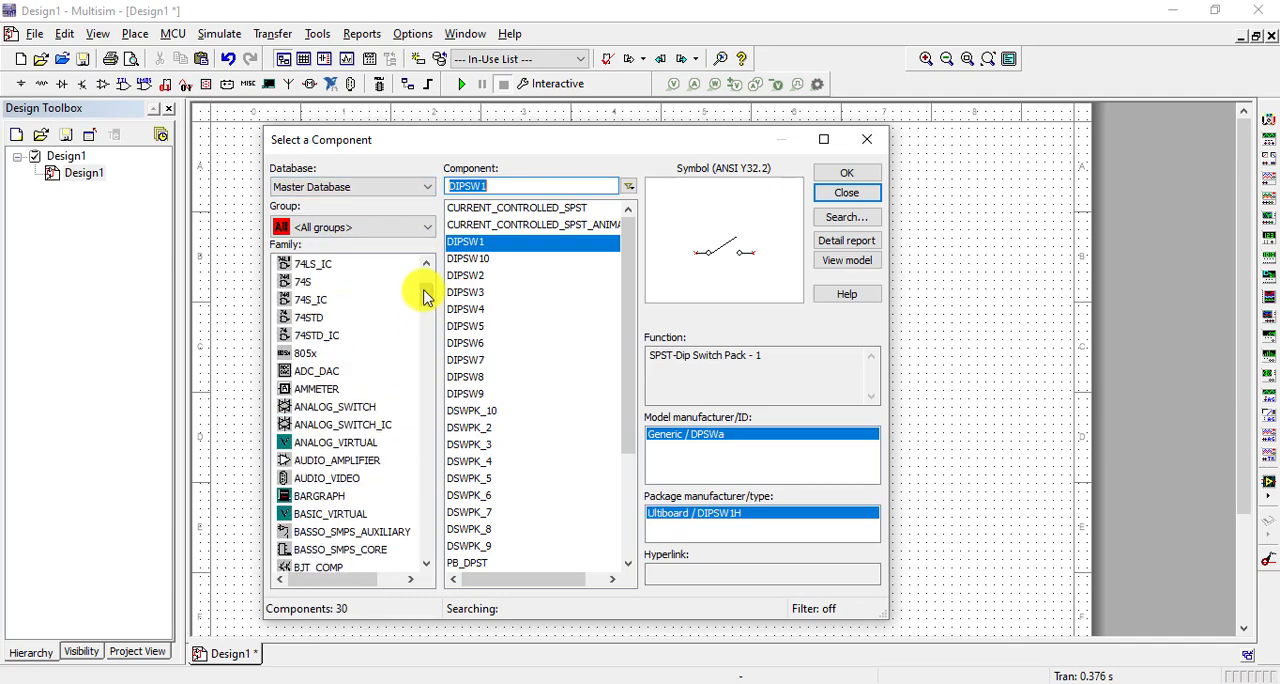
pyautogui.click(328, 392)
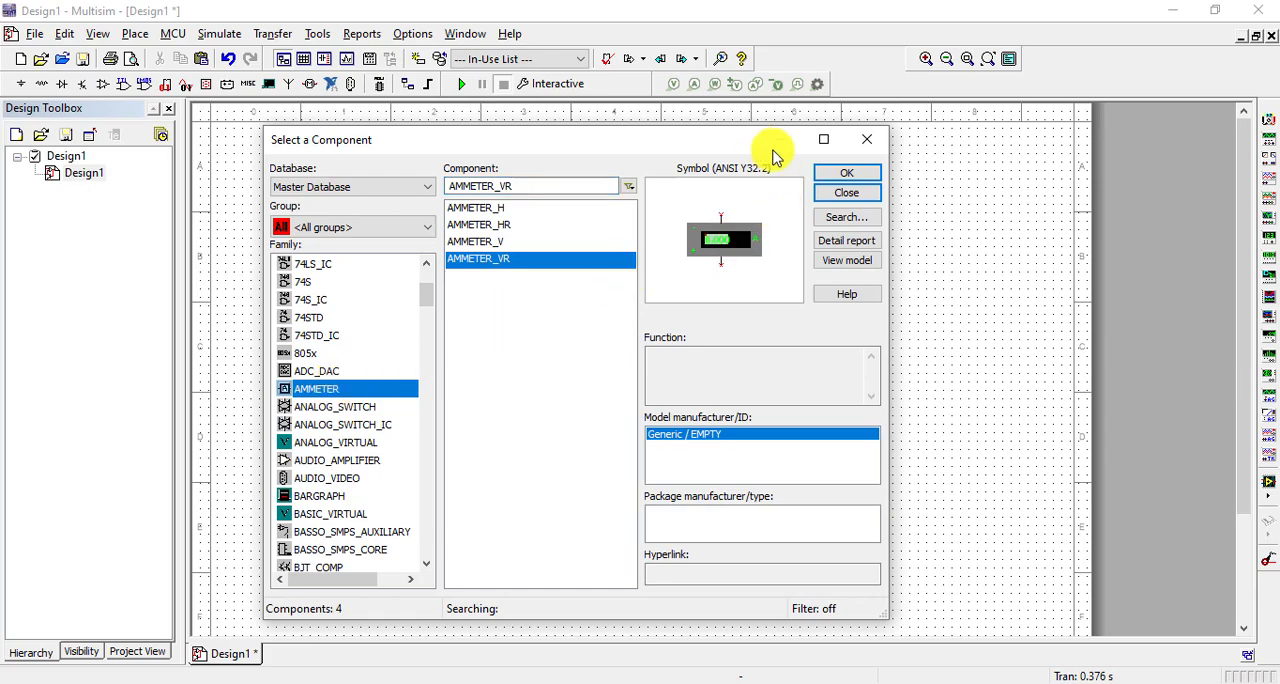
pyautogui.moveTo(680, 145); pyautogui.dragTo(964, 180)
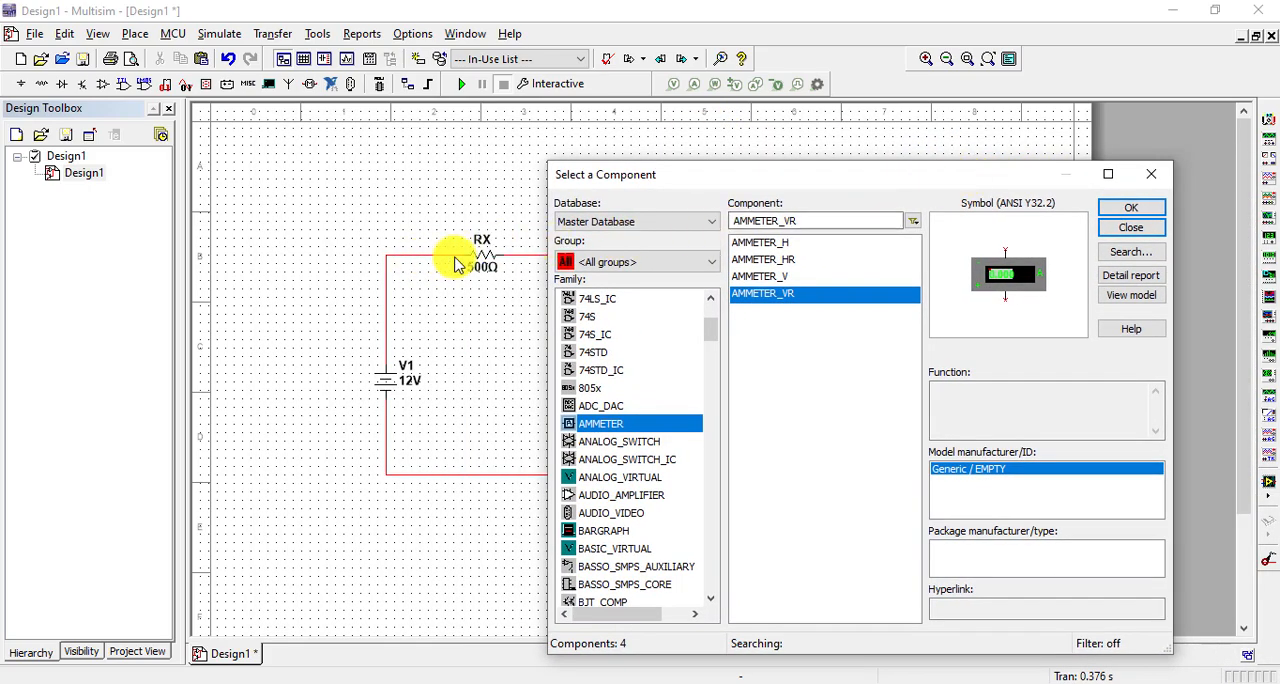
# Compare the enlarged symbols of AMMETER_H, AMMETER_HR and AMMETER_V for terminal direction and polarity
pyautogui.click(779, 243)
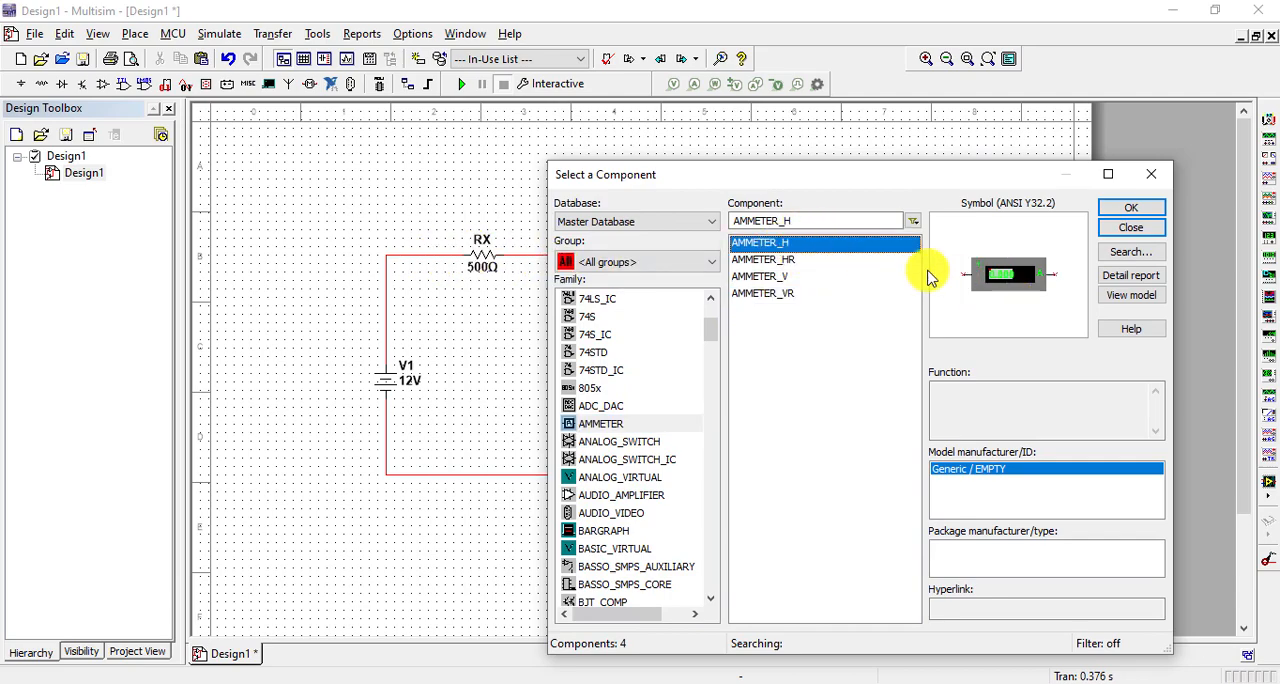
pyautogui.click(1108, 174)
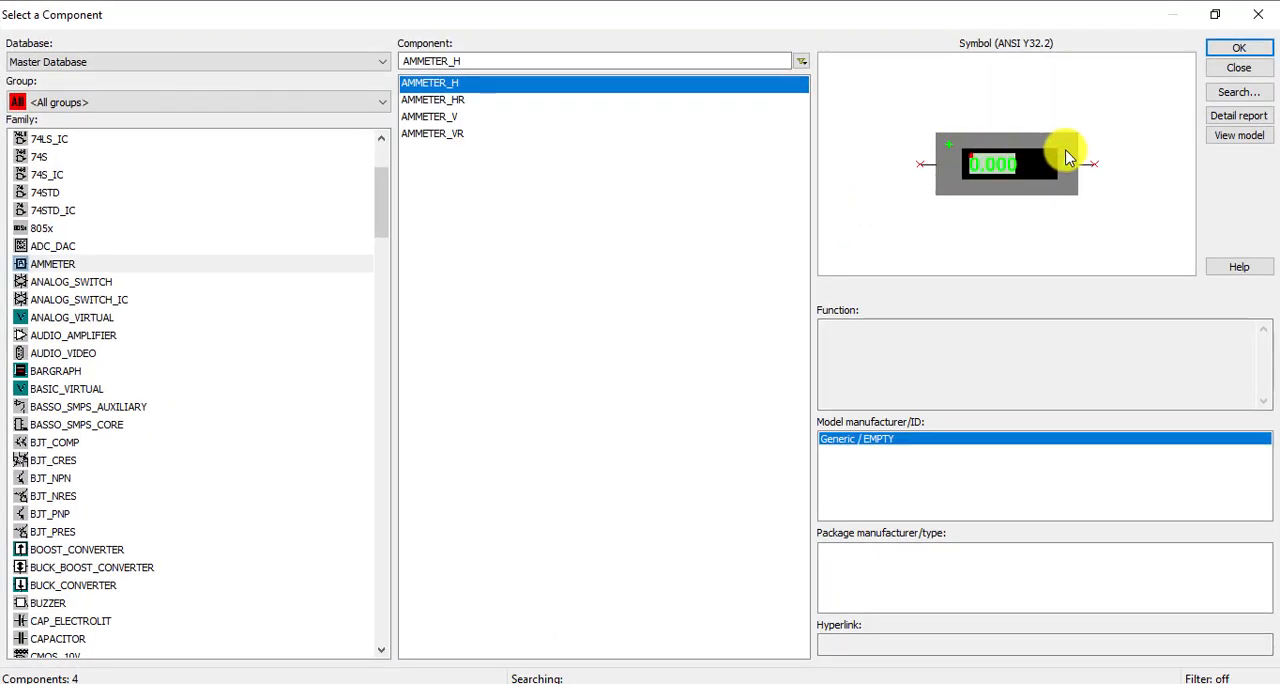
pyautogui.click(449, 101)
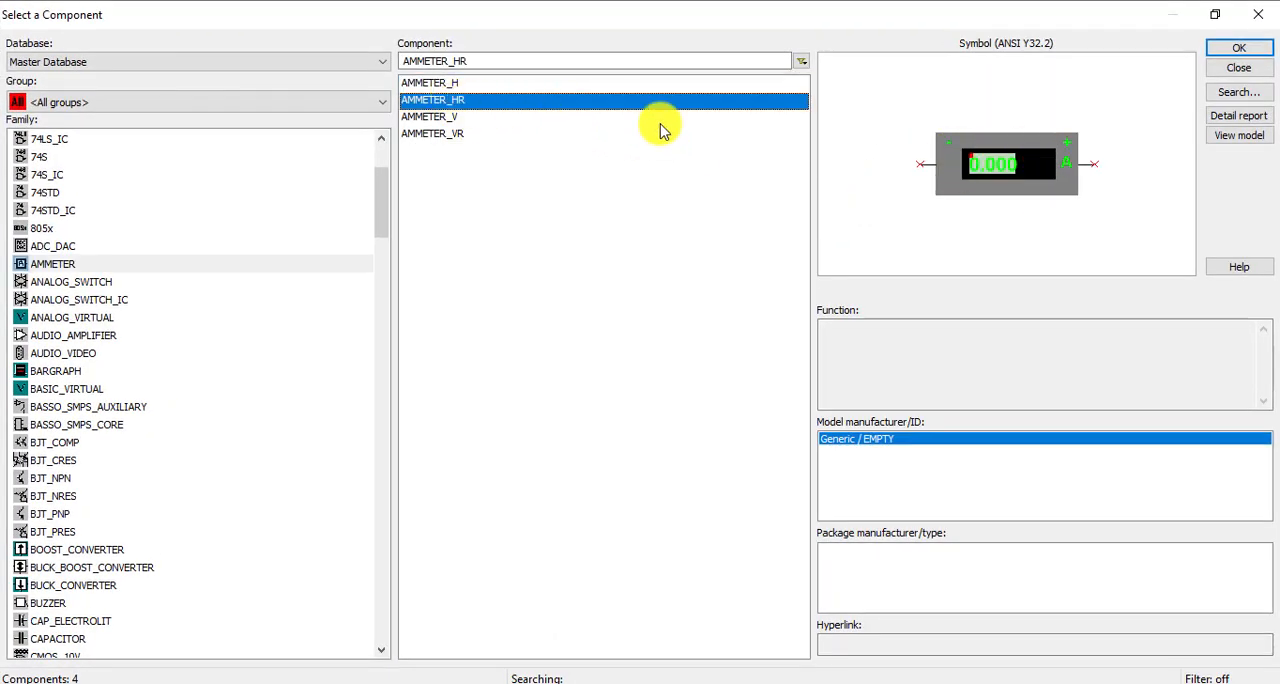
pyautogui.click(445, 117)
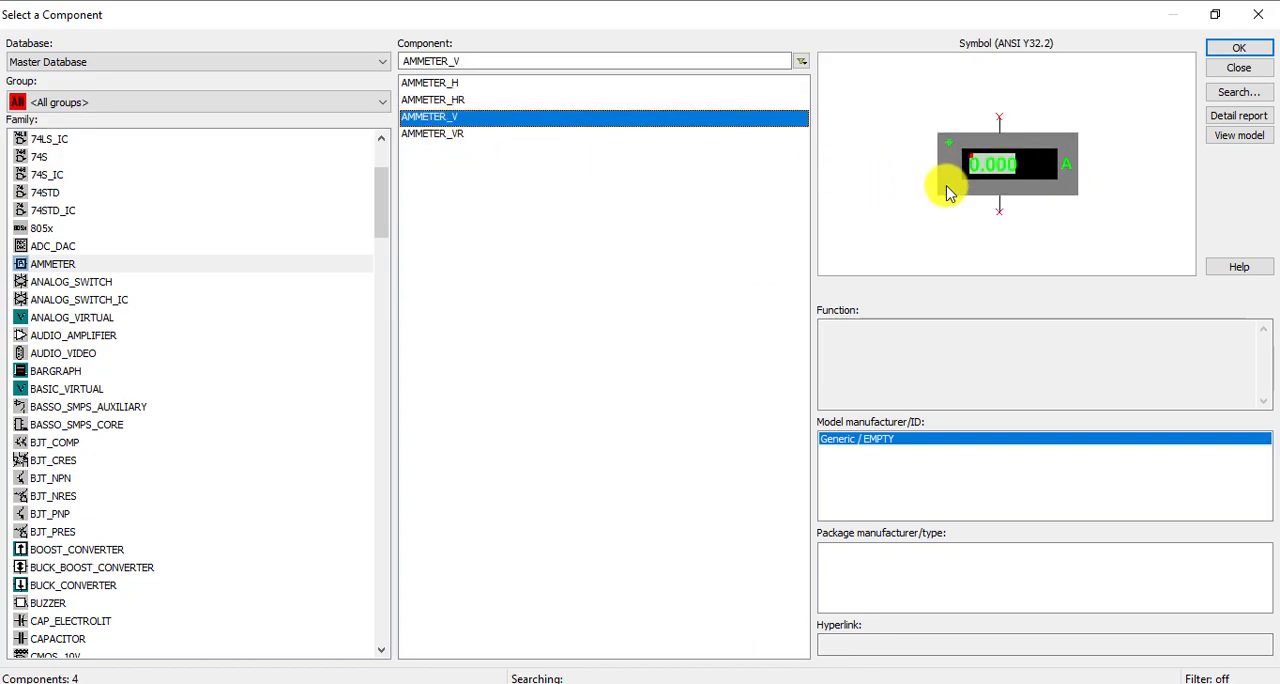
pyautogui.click(1215, 14)
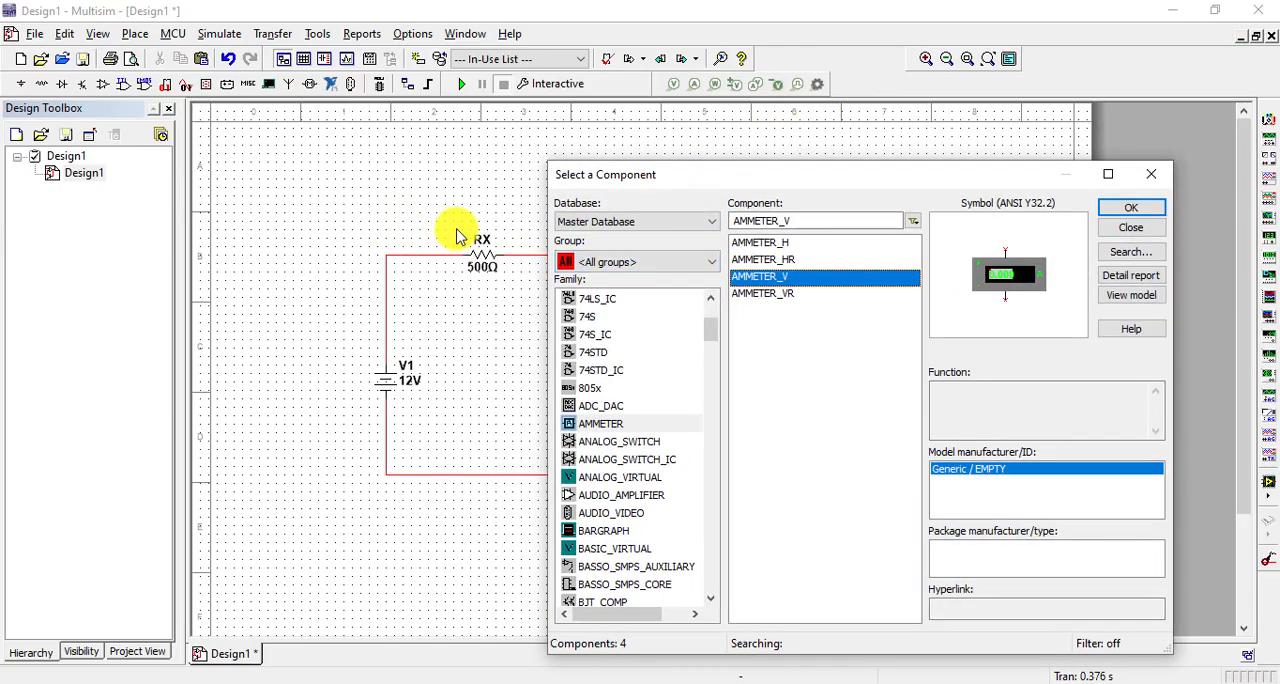
# Place one horizontal ammeter AMMETER_H above the wire between V1 and RX
pyautogui.click(776, 245)
pyautogui.click(1140, 208)
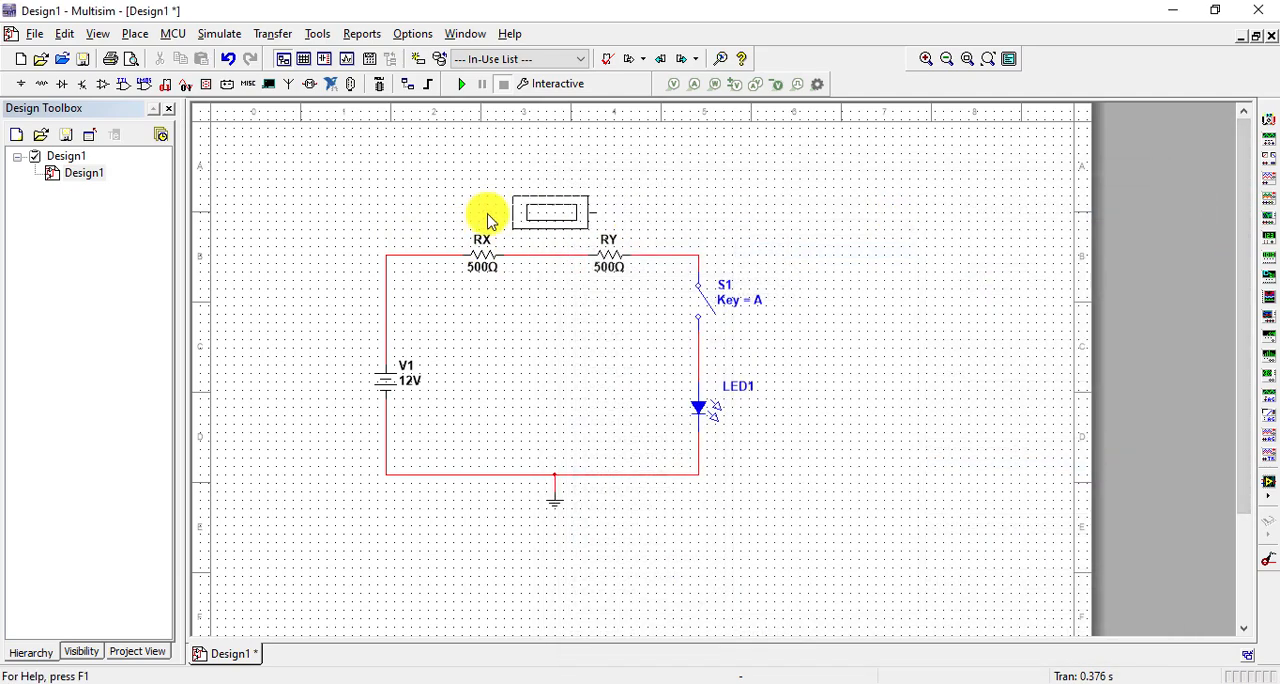
pyautogui.click(368, 206)
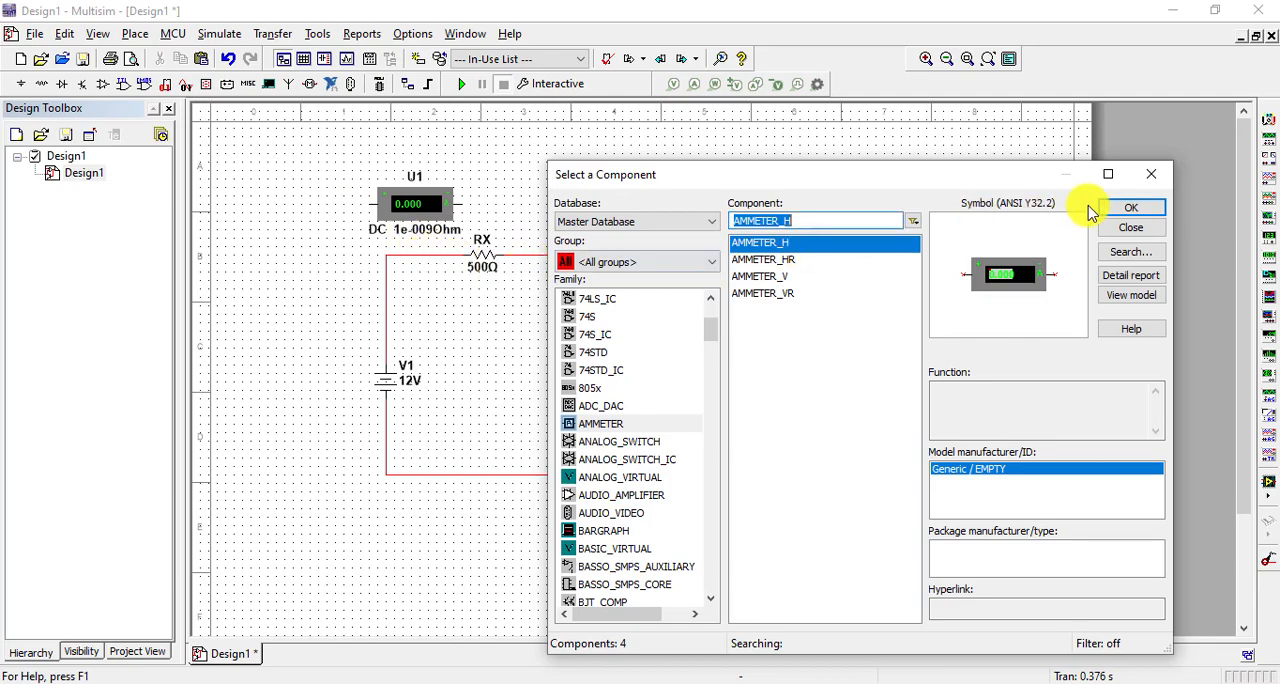
pyautogui.click(1128, 227)
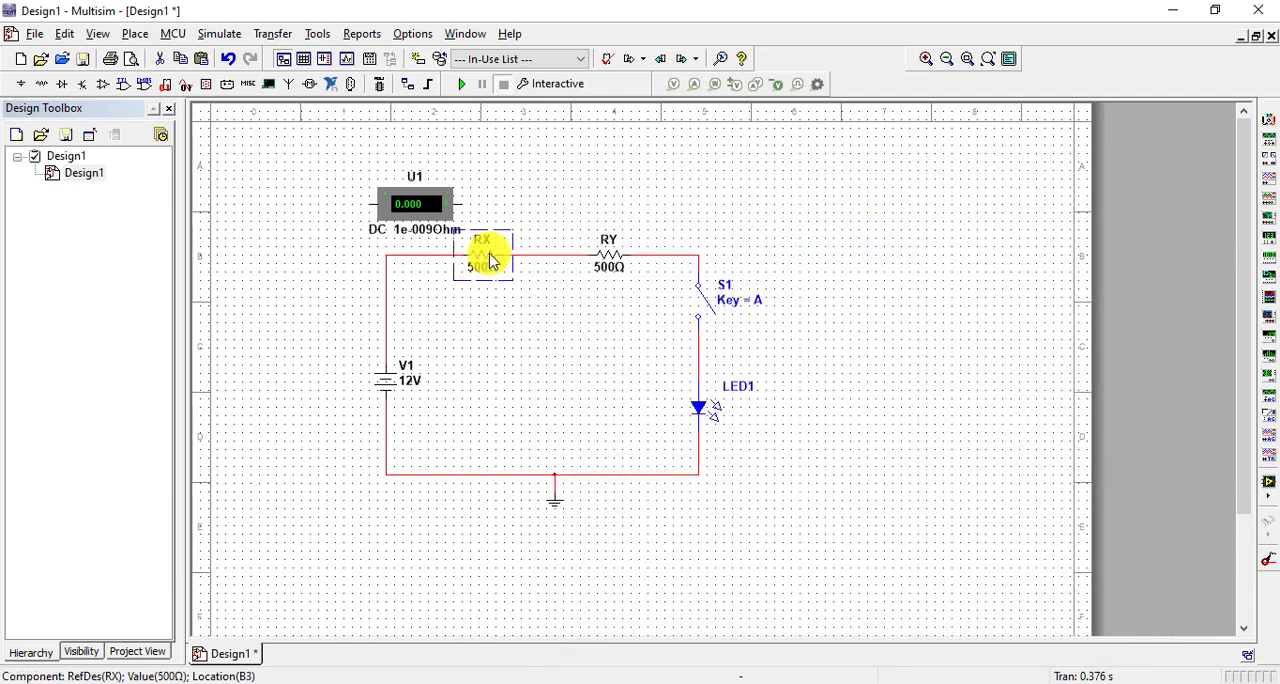
# Move resistor RX closer to RY and delete the wire between V1 and RX
pyautogui.moveTo(490, 260); pyautogui.dragTo(507, 260)
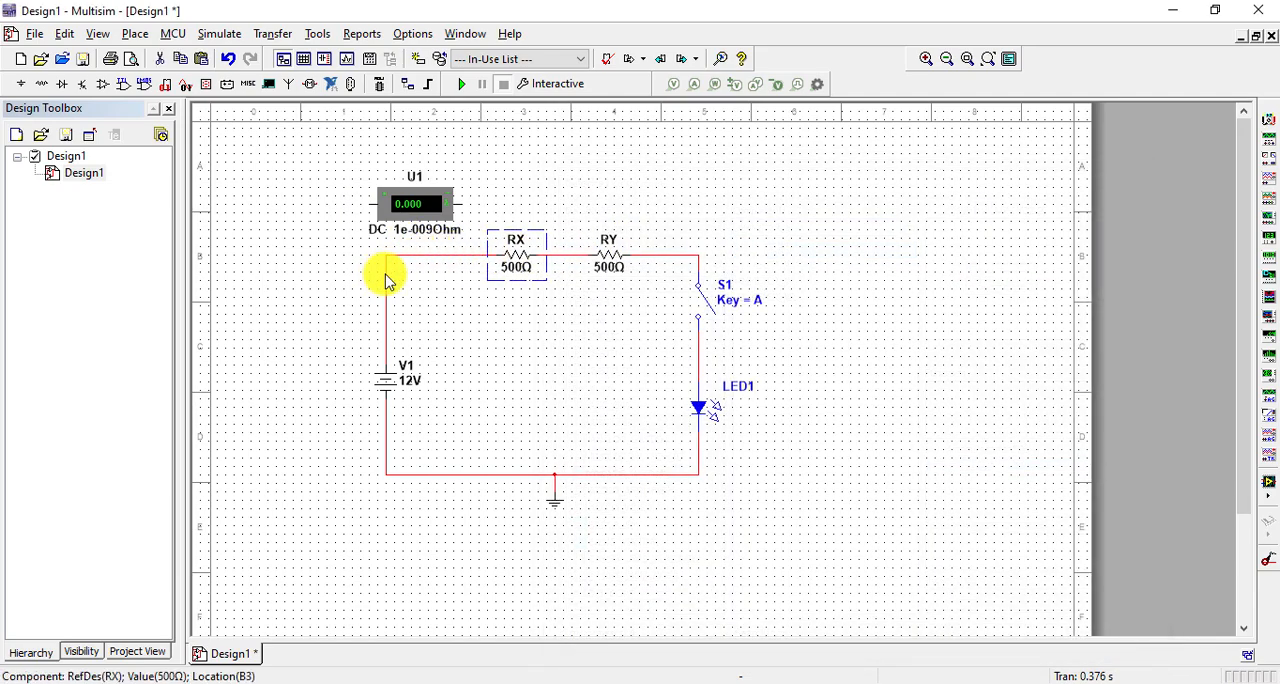
pyautogui.click(386, 280)
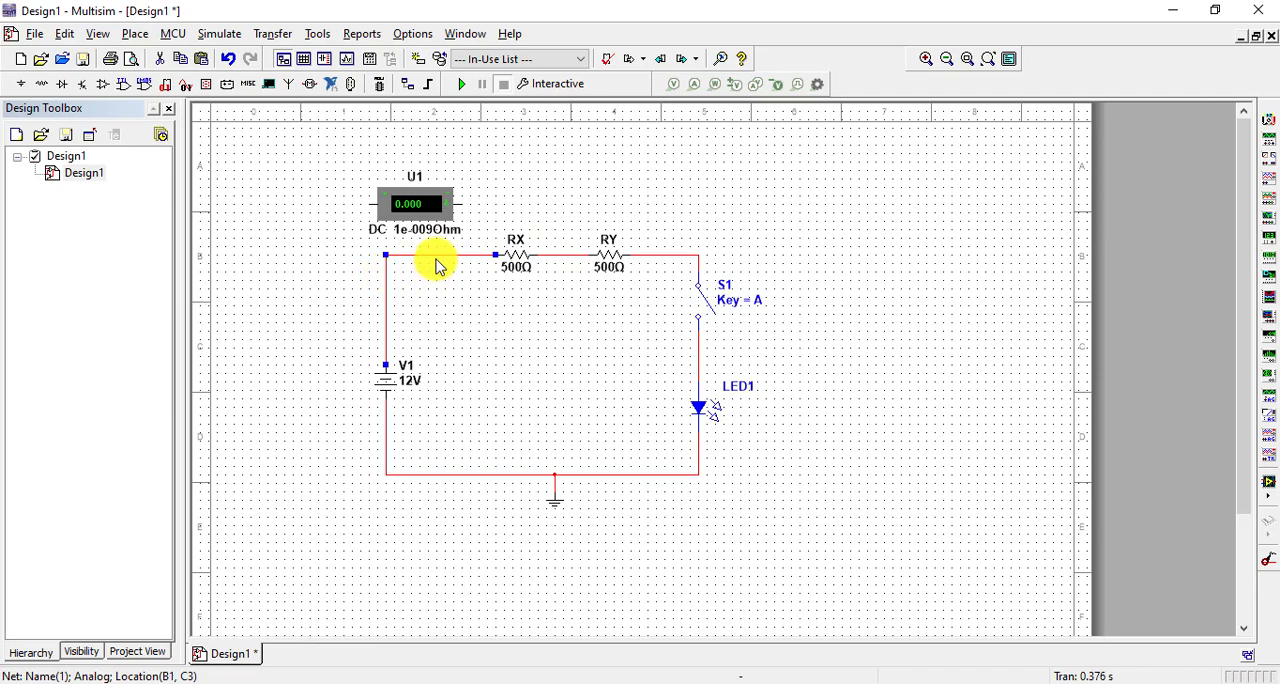
pyautogui.moveTo(430, 212)
pyautogui.mouseDown()
pyautogui.moveTo(426, 223)
pyautogui.moveTo(444, 215)
pyautogui.mouseUp()
pyautogui.click(492, 256)
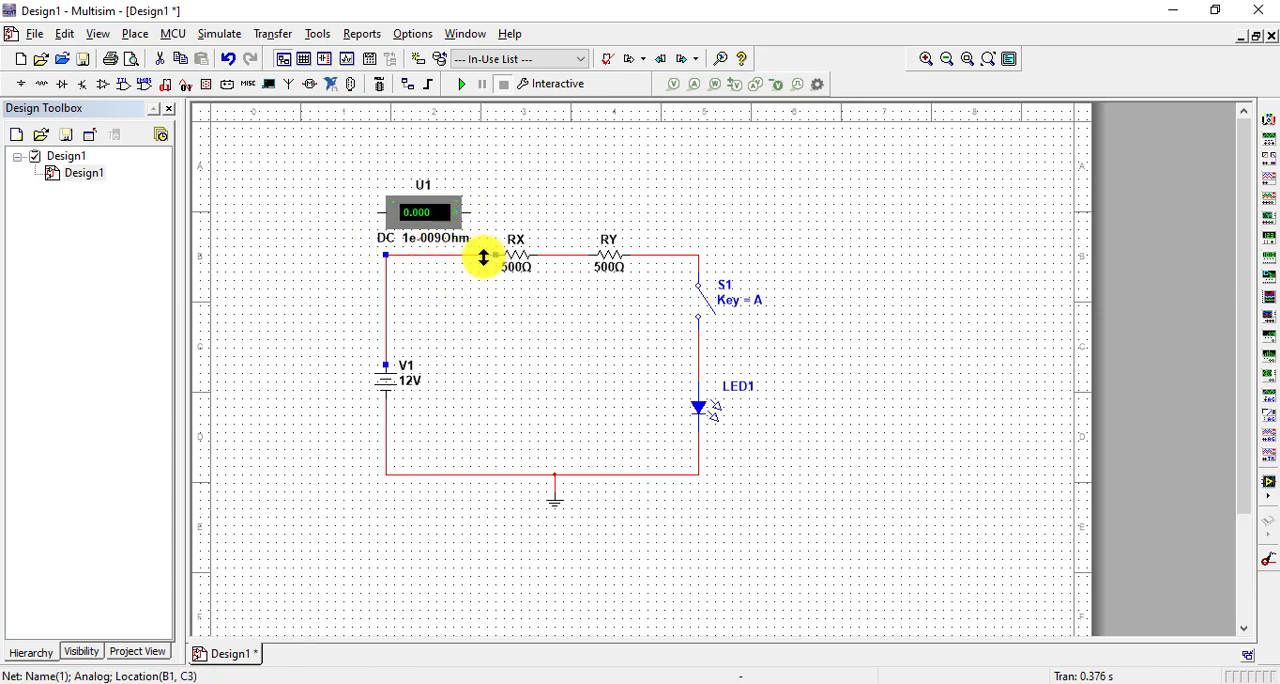
# Move ammeter U1 into the gap in line with RX and wire it between RX and the upper terminal of V1
pyautogui.click(429, 212)
pyautogui.moveTo(438, 212); pyautogui.dragTo(446, 254)
pyautogui.click(498, 254)
pyautogui.click(481, 254)
pyautogui.click(388, 254)
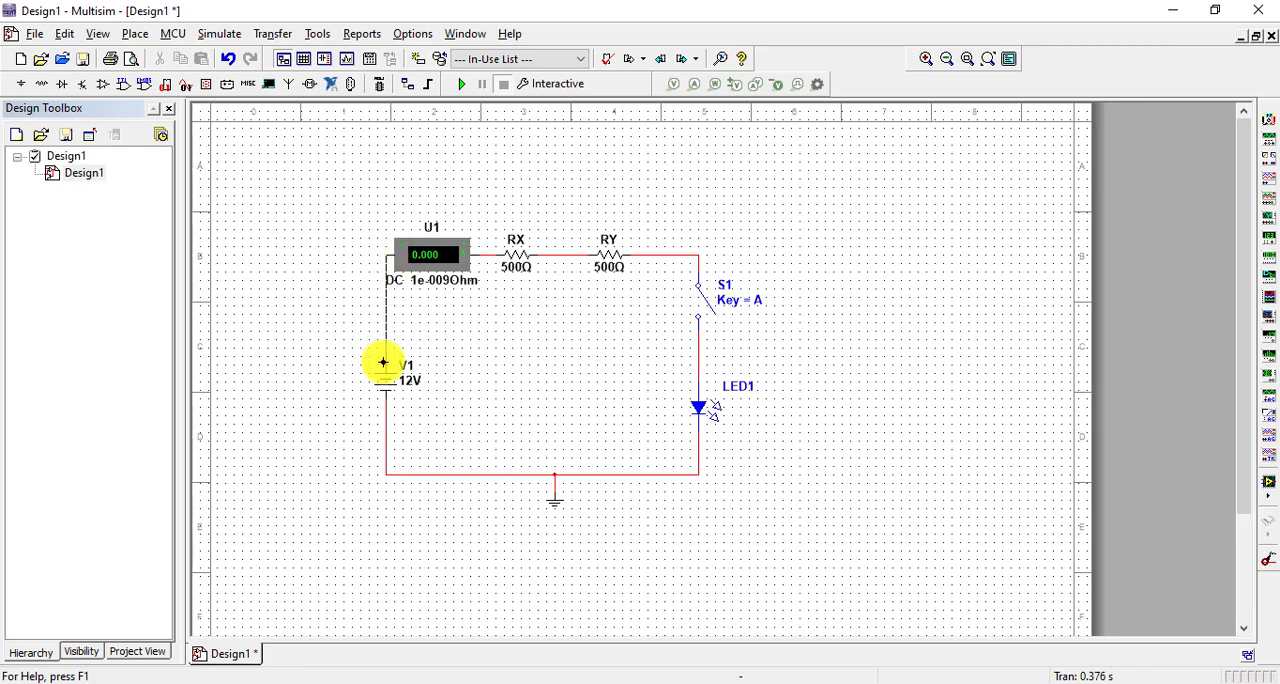
# Shift ammeter U1 slightly closer to RX, aligned with the upper wire
pyautogui.click(449, 262)
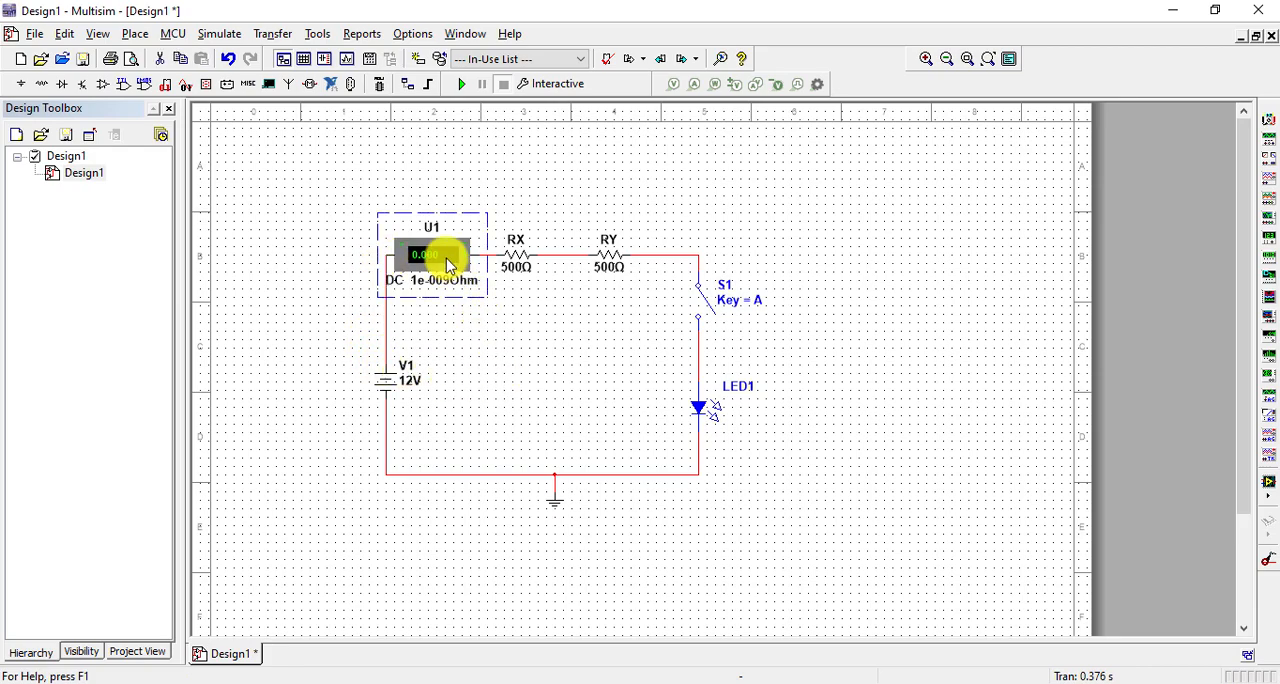
pyautogui.press('Down')
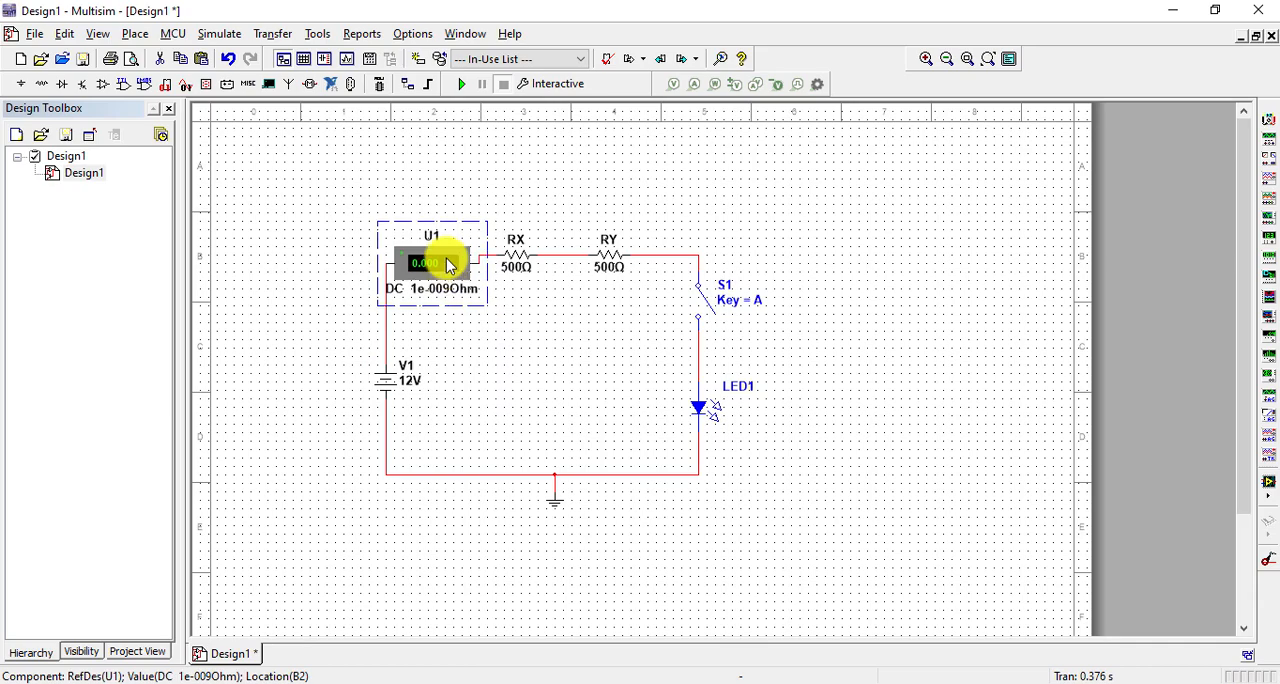
pyautogui.moveTo(449, 263); pyautogui.dragTo(457, 256)
pyautogui.click(580, 350)
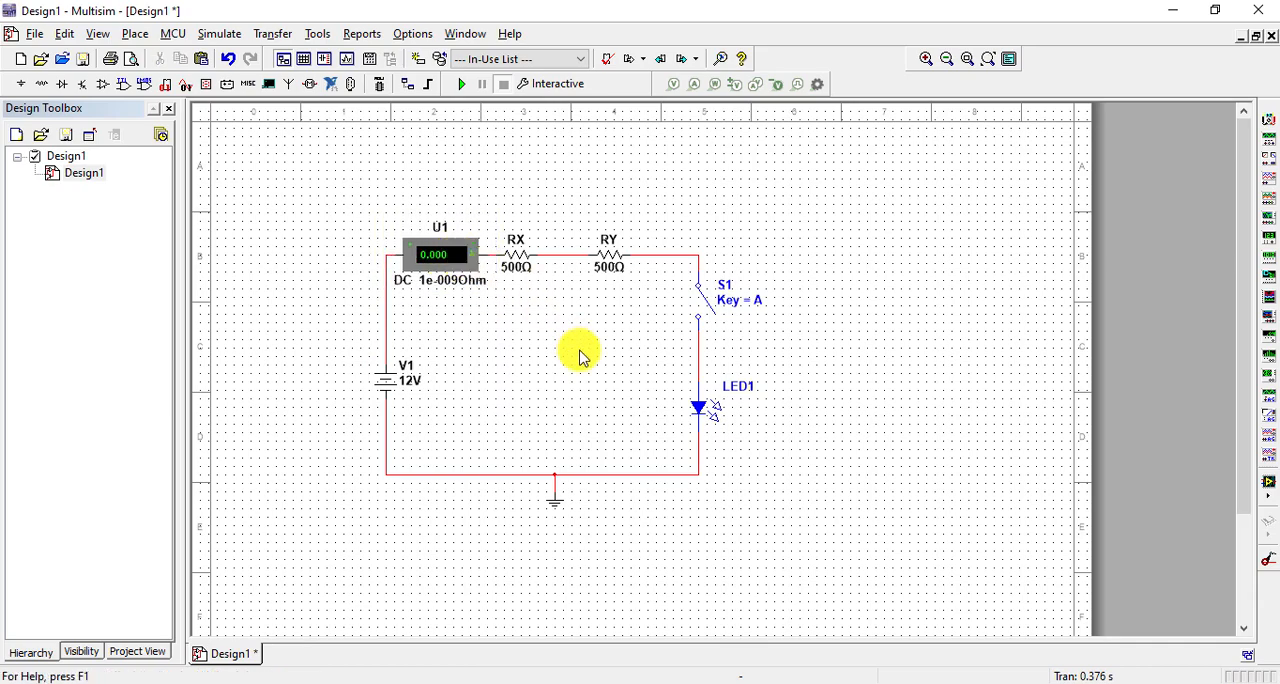
# Simulate the circuit with switch S1 closed to read the ammeter current, open S1 and stop the simulation
pyautogui.click(461, 84)
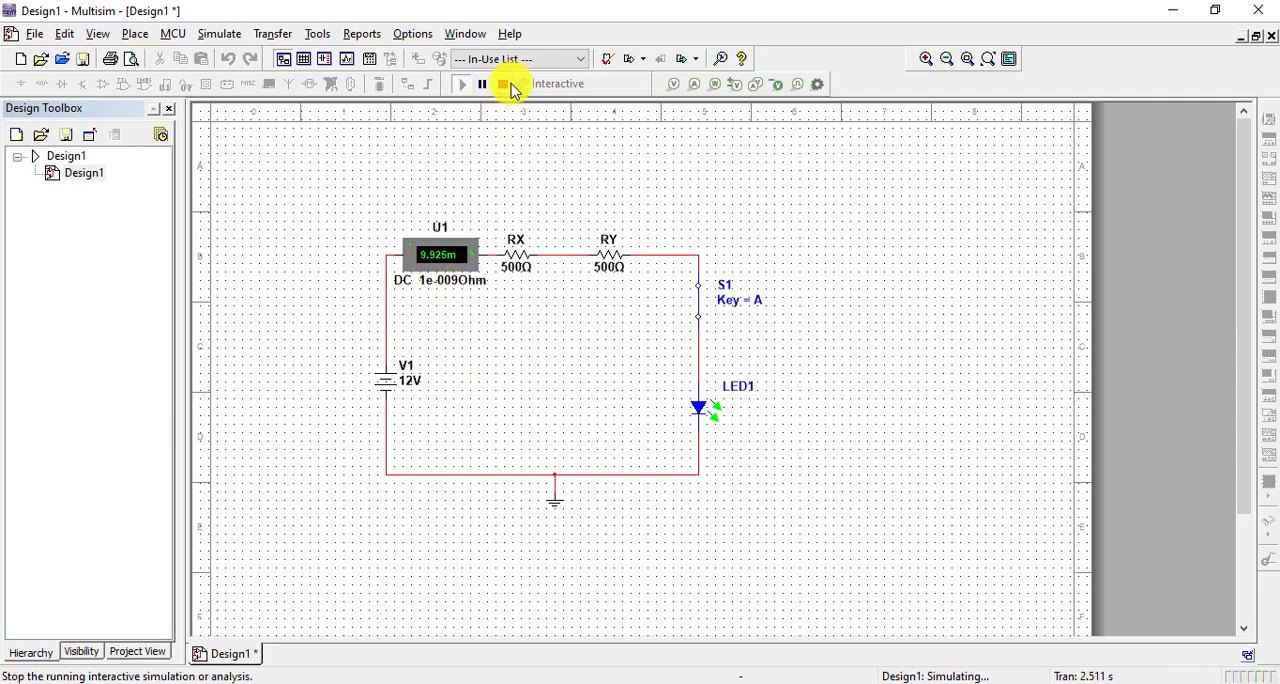
pyautogui.click(703, 306)
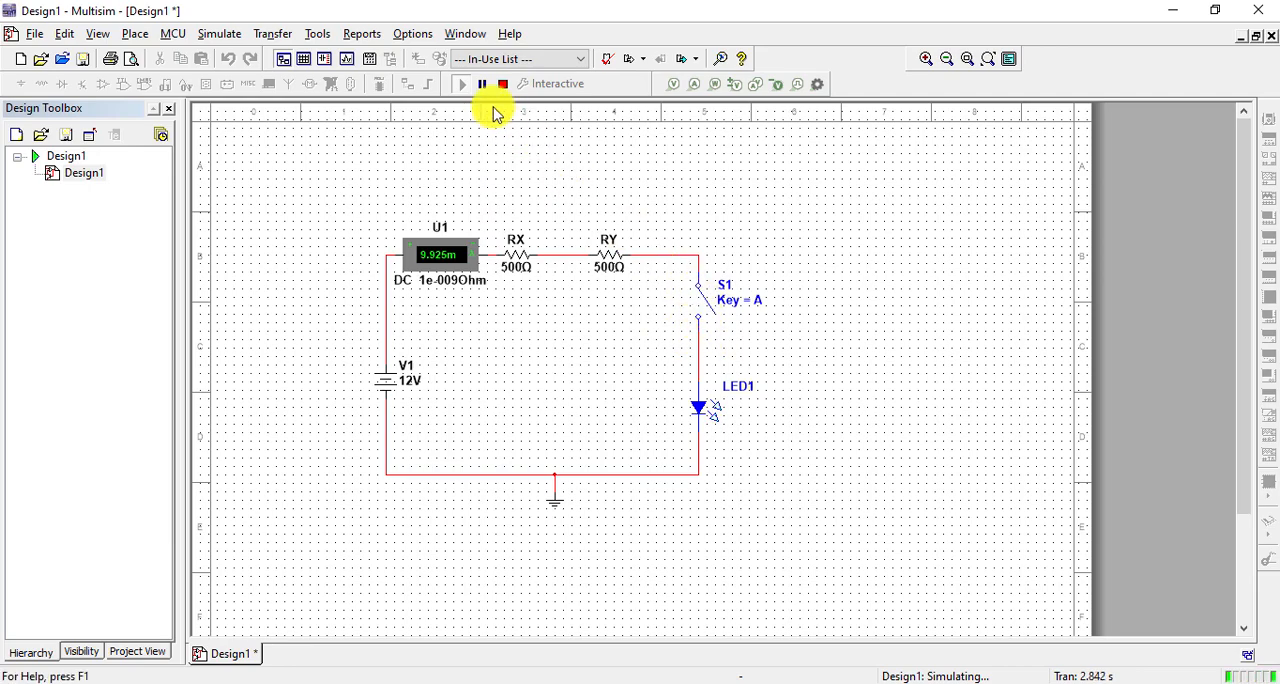
pyautogui.click(508, 87)
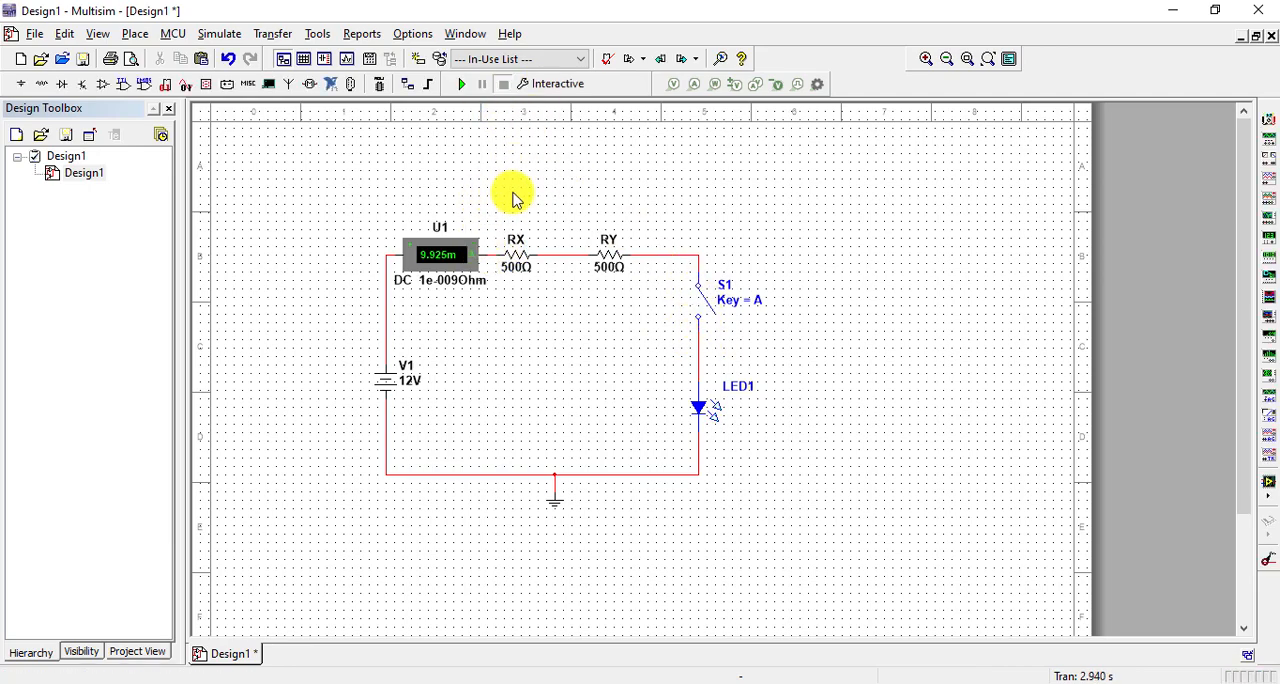
# Place one horizontal voltmeter VOLTMETER_H from the VOLTMETER family above resistor RX
pyautogui.click(136, 34)
pyautogui.click(150, 50)
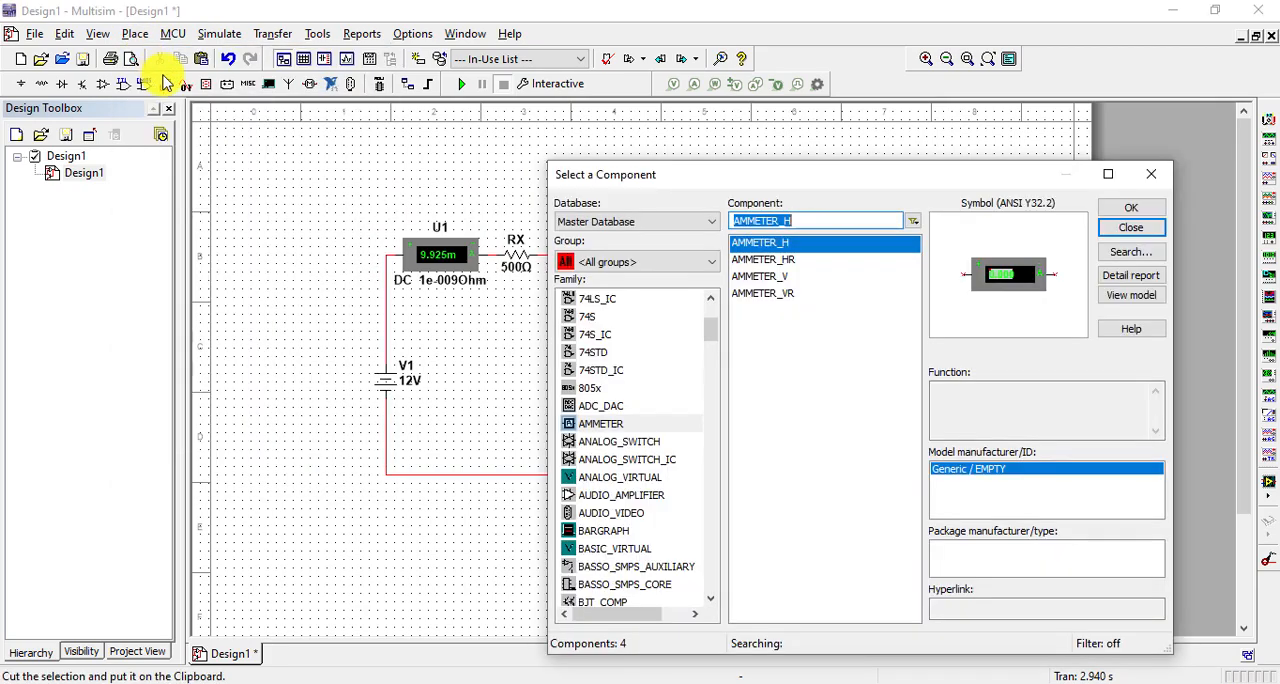
pyautogui.moveTo(537, 168); pyautogui.dragTo(277, 78)
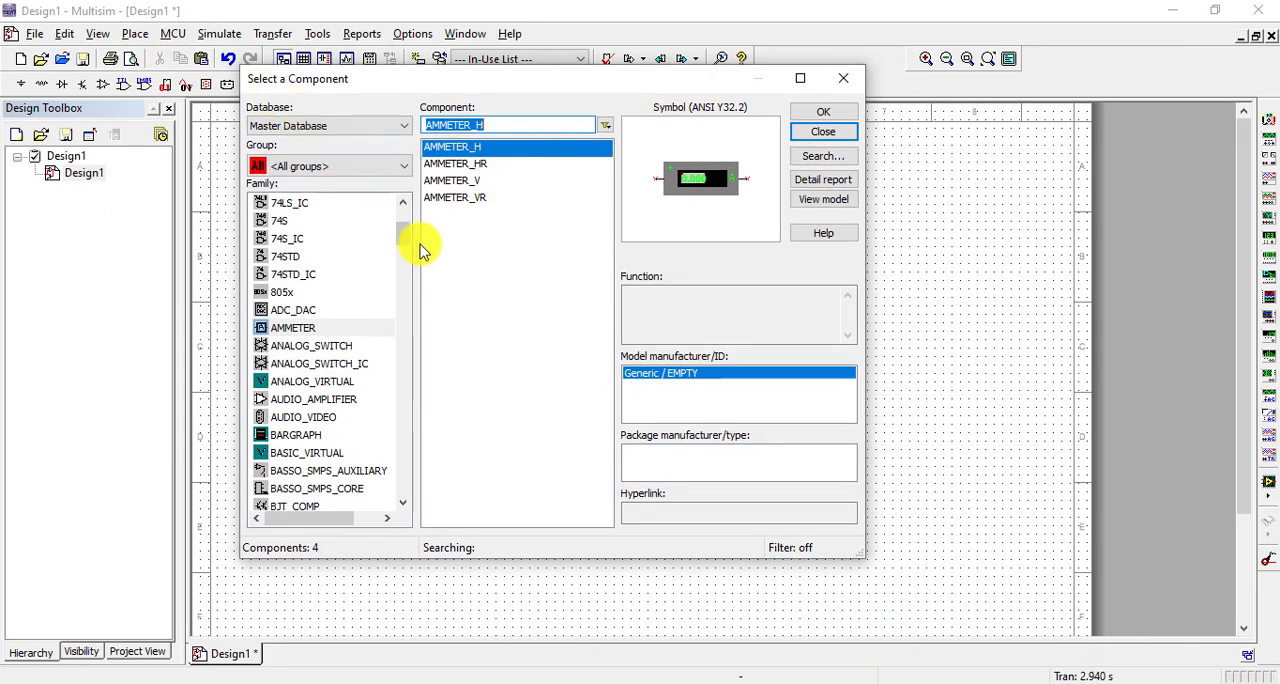
pyautogui.moveTo(408, 245); pyautogui.dragTo(334, 489)
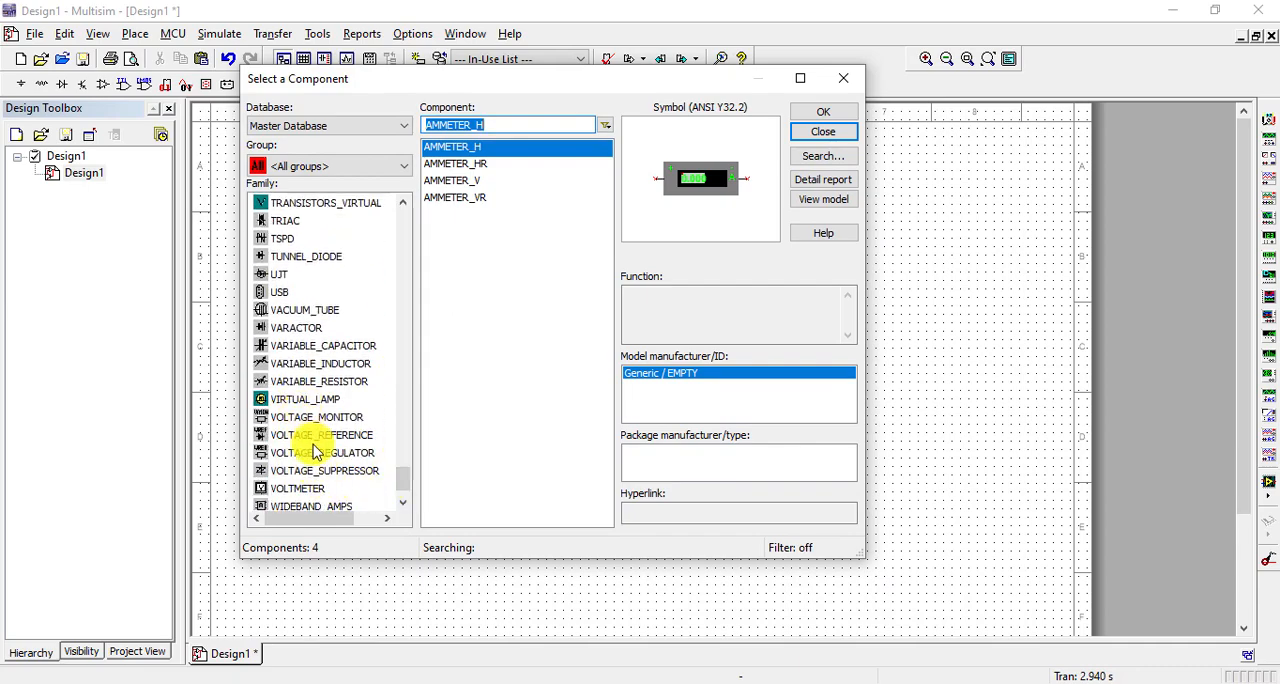
pyautogui.click(322, 488)
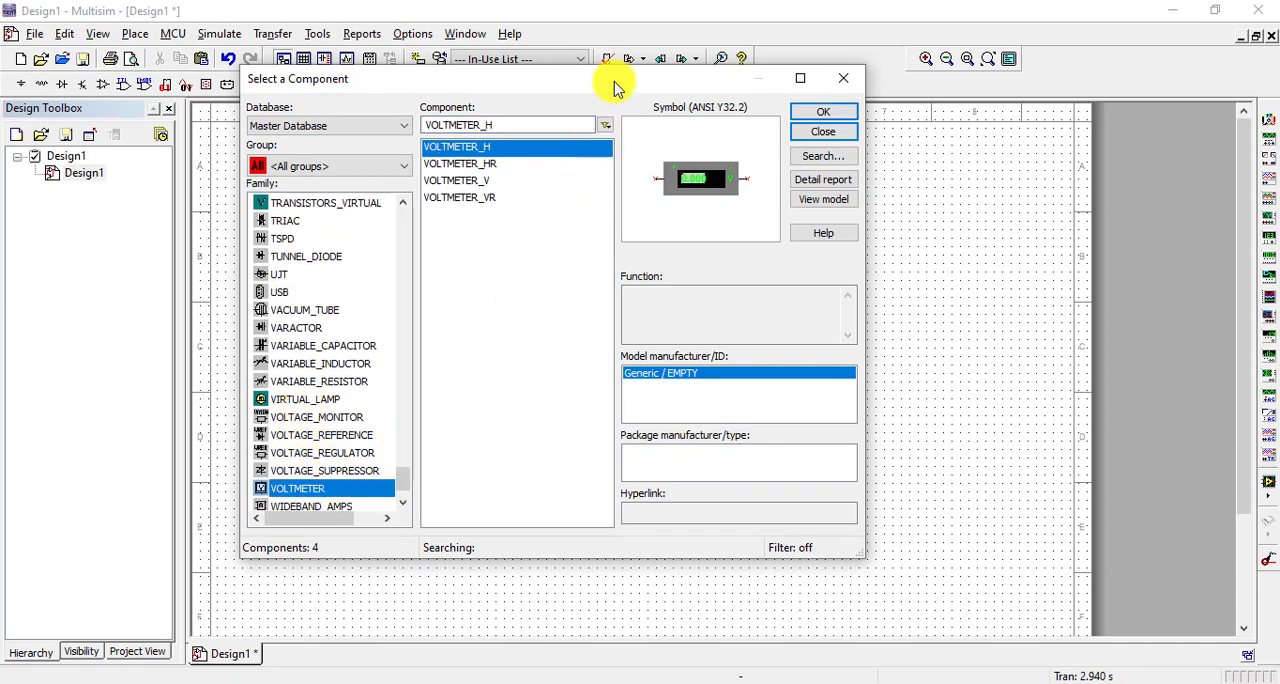
pyautogui.moveTo(615, 80); pyautogui.dragTo(903, 289)
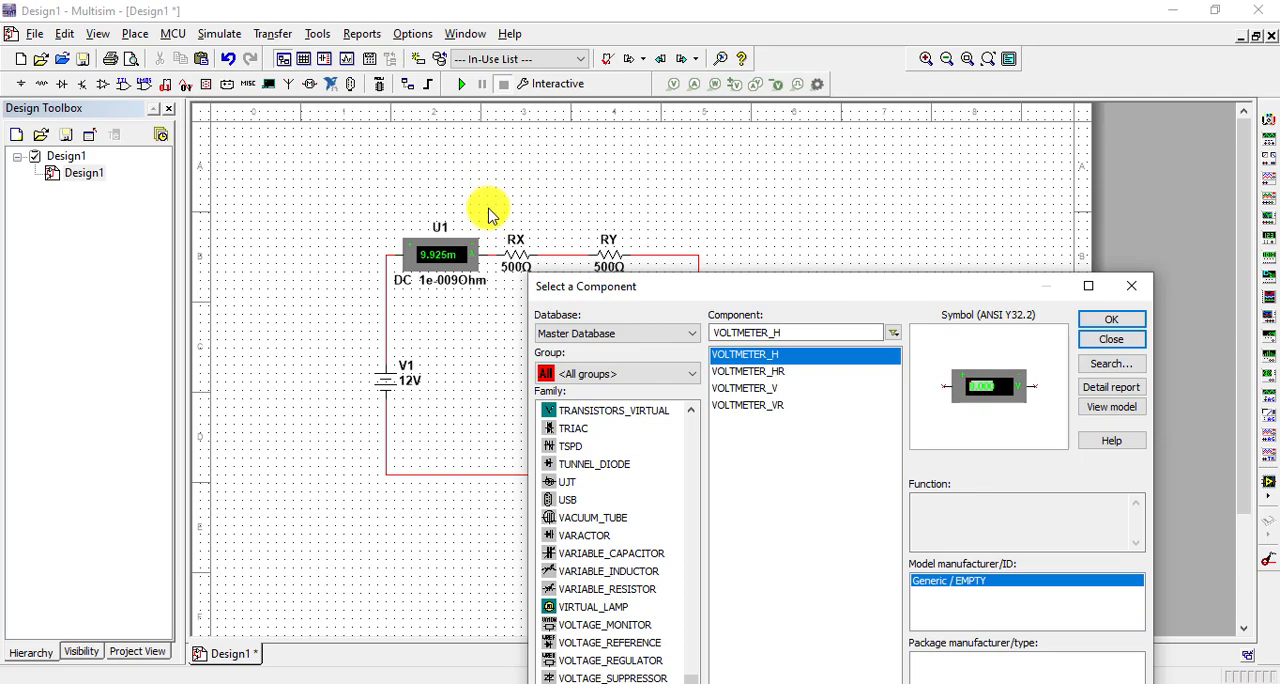
pyautogui.click(1101, 322)
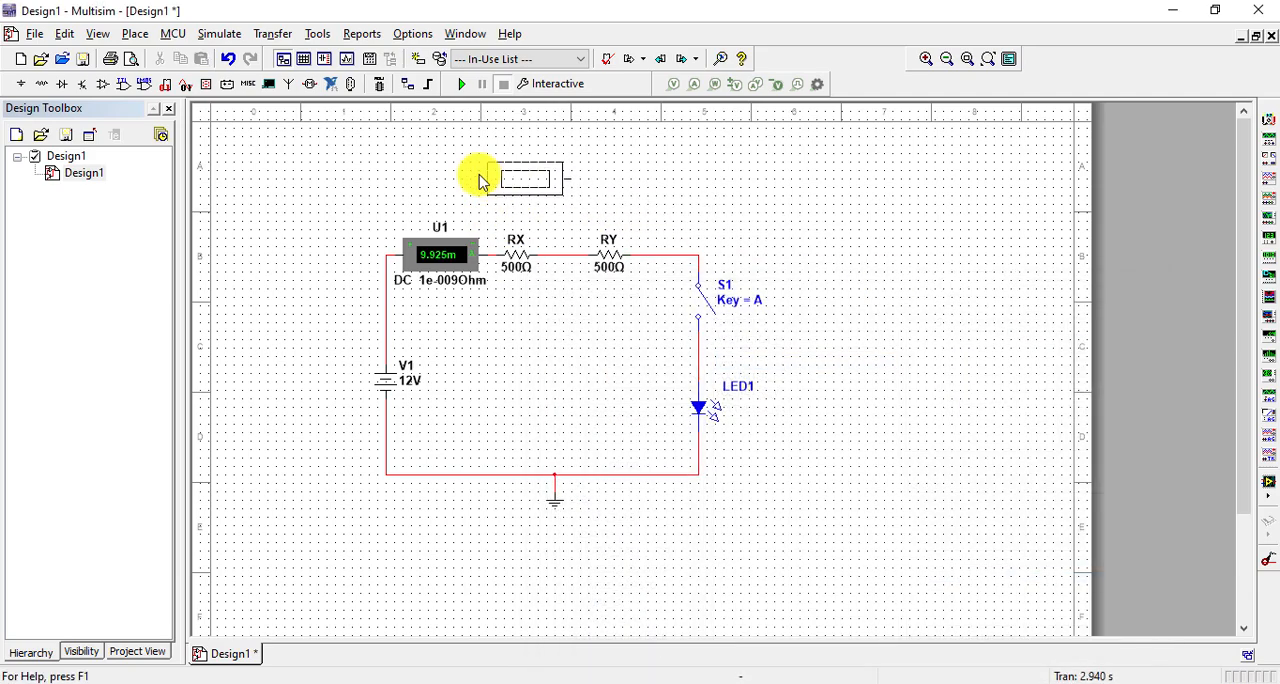
pyautogui.click(473, 183)
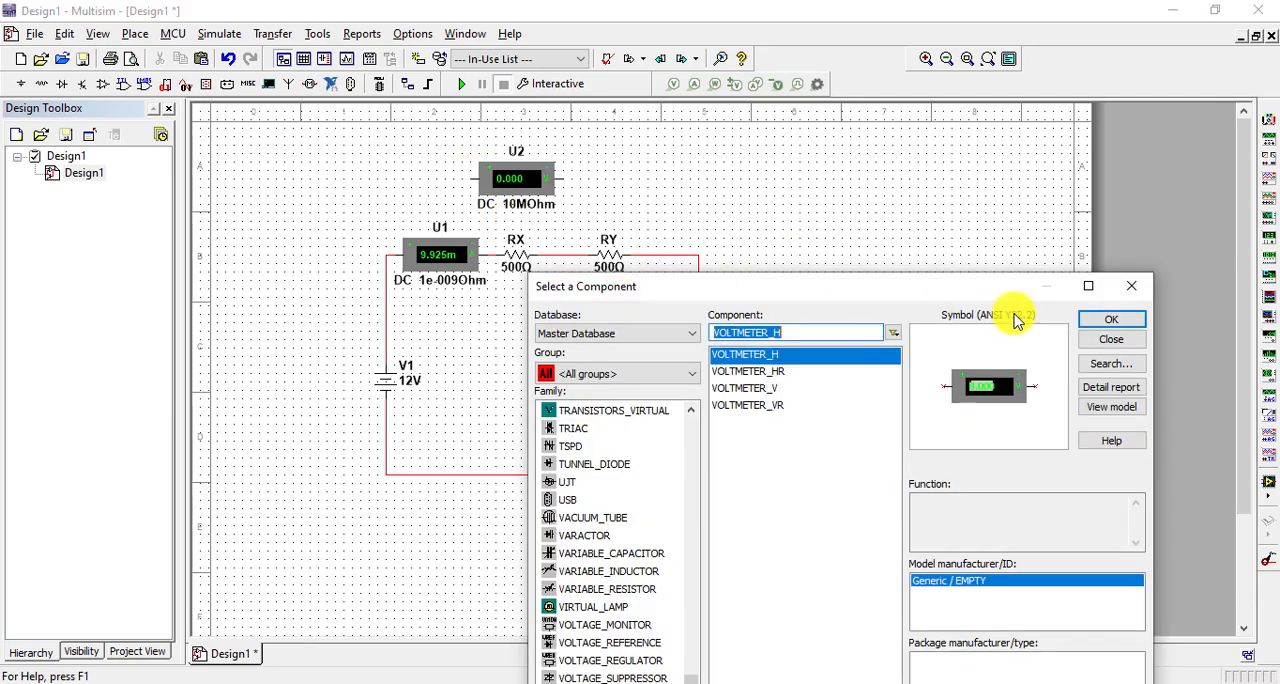
pyautogui.click(1117, 340)
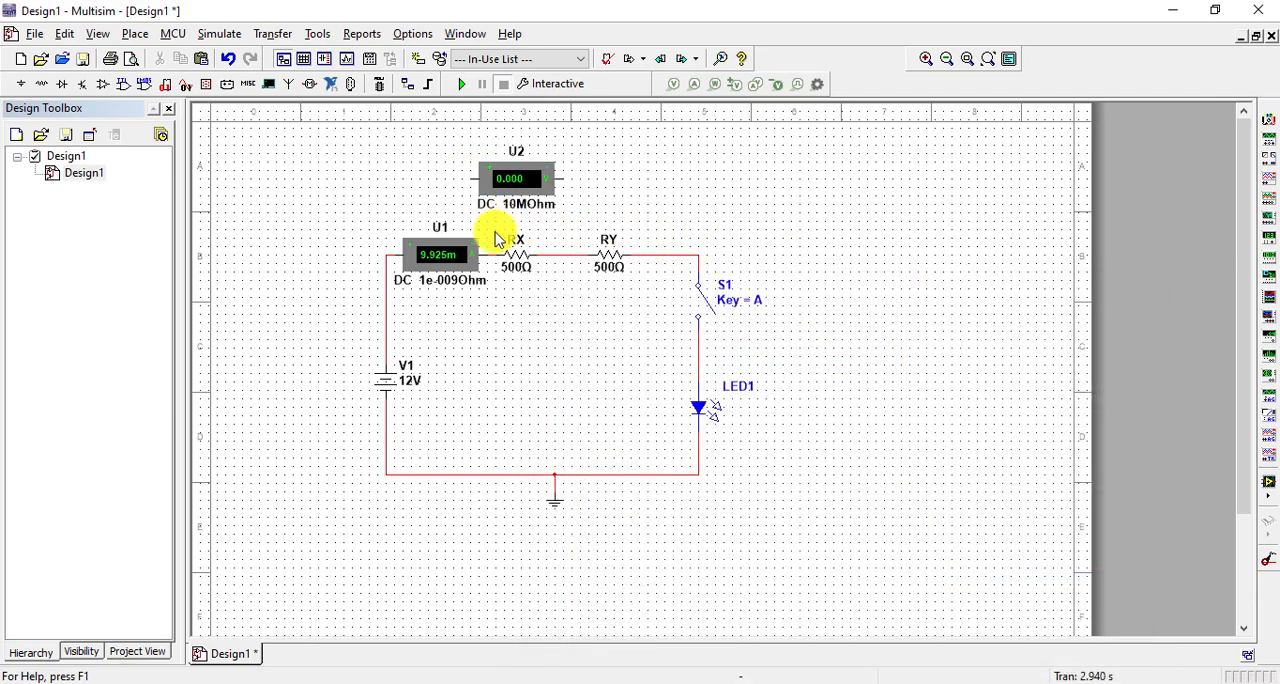
# Shift RX, RY, S1, LED1 and the ground away from ammeter U1, and recentre voltmeter U2 above RX
pyautogui.hotkey('ctrl', 'a')
pyautogui.press('Right')
pyautogui.press('Right')
pyautogui.press('Right')
pyautogui.press('Right')
pyautogui.press('Right')
pyautogui.press('Right')
pyautogui.click(885, 535)
pyautogui.moveTo(533, 176); pyautogui.dragTo(574, 177)
# Wire voltmeter U2 in parallel with resistor RX
pyautogui.click(525, 178)
pyautogui.click(510, 255)
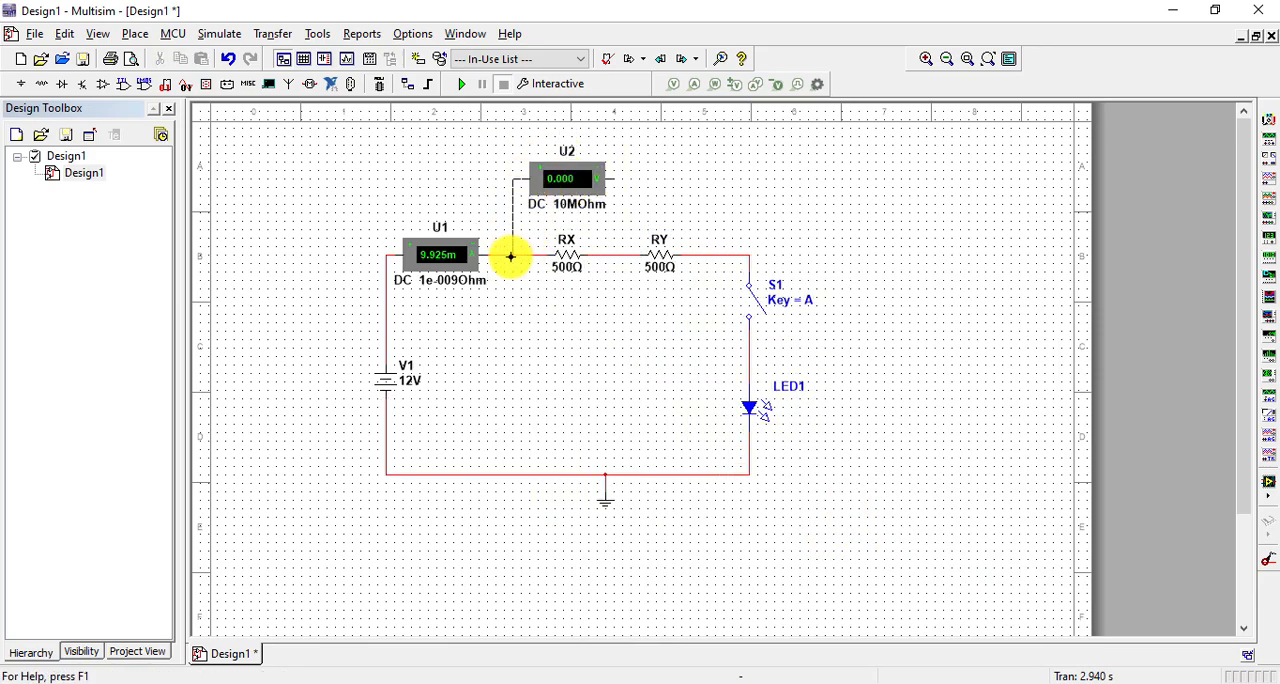
pyautogui.click(608, 180)
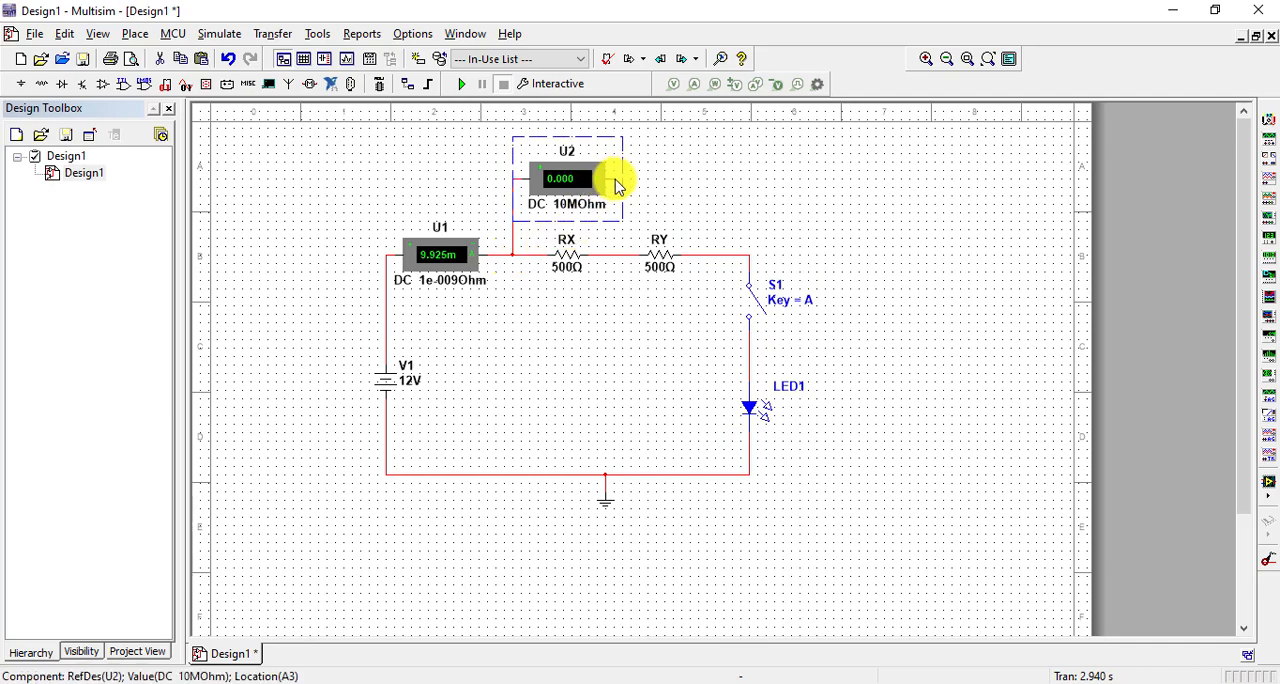
pyautogui.click(612, 180)
pyautogui.click(620, 256)
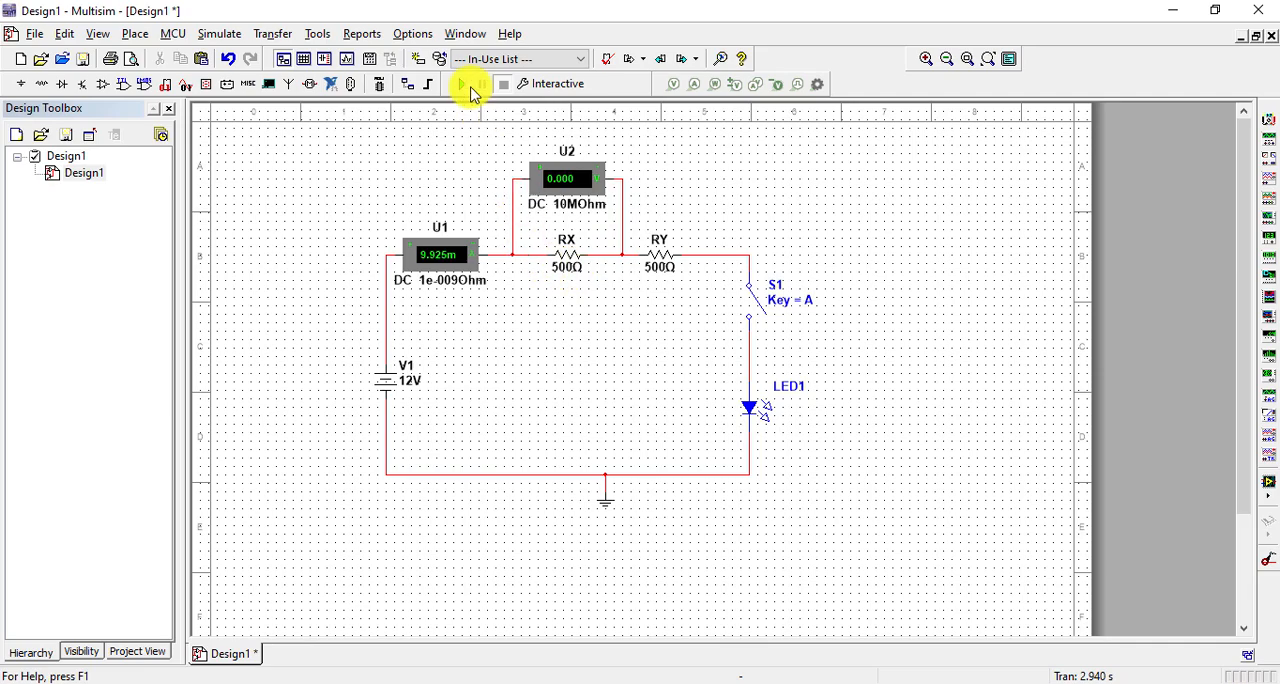
# Simulate the circuit with S1 closed to read the voltage across RX, open S1 and stop the simulation
pyautogui.click(463, 86)
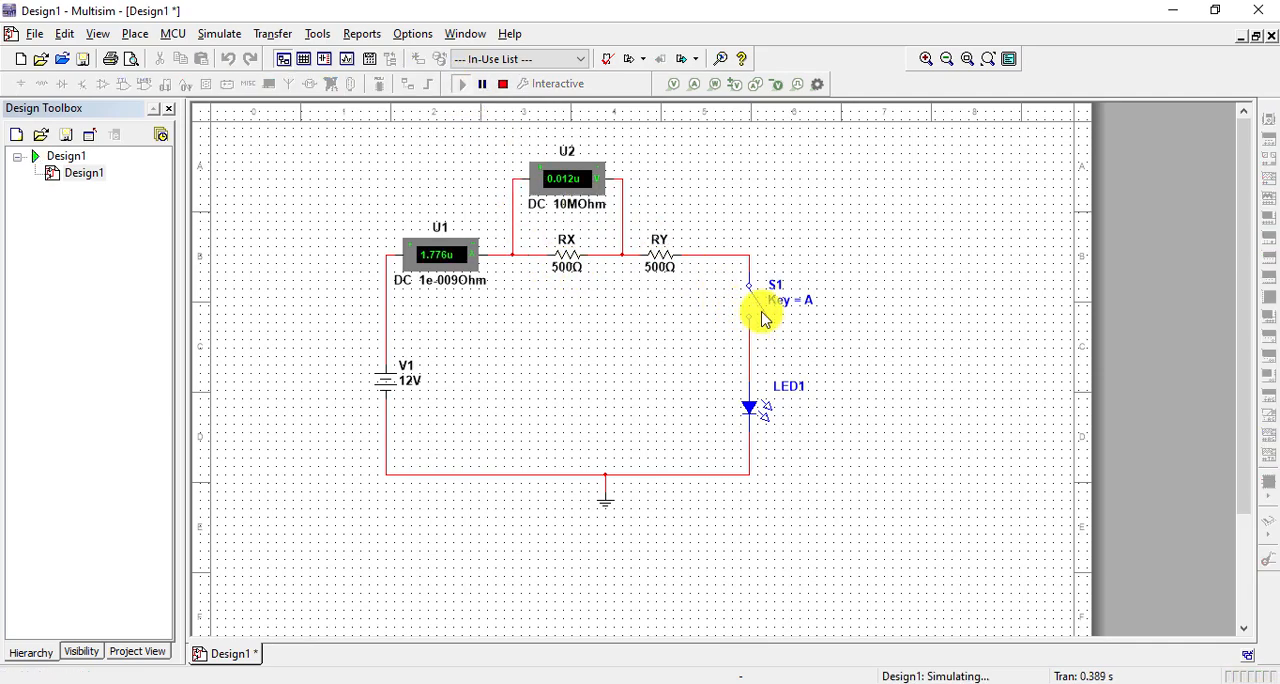
pyautogui.click(763, 317)
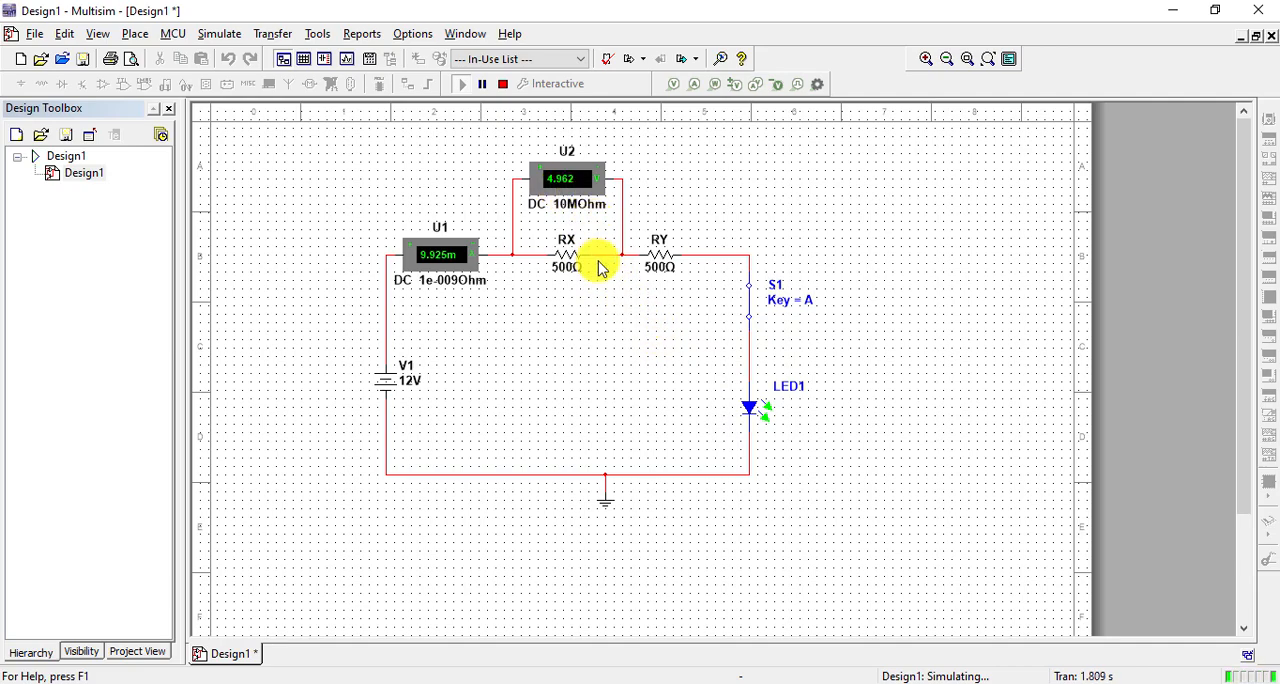
pyautogui.click(751, 305)
pyautogui.click(504, 85)
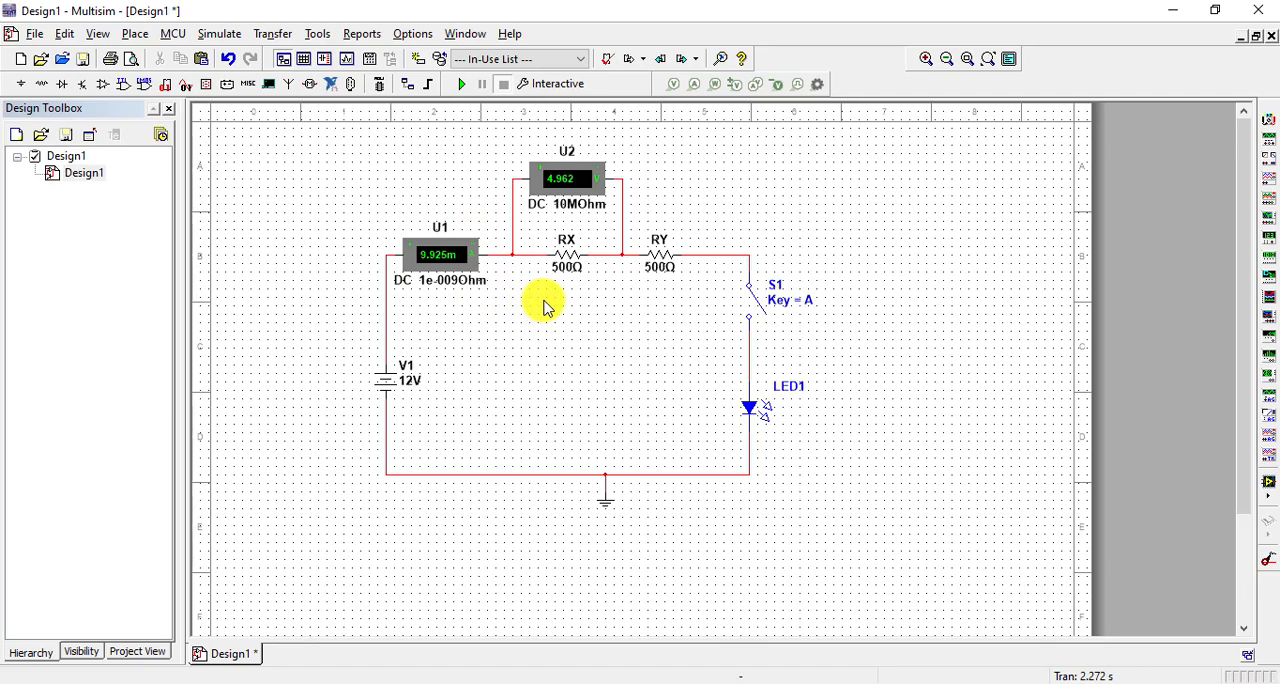
# Shift RY, S1 and LED1 together farther from RX to widen the space around RY
pyautogui.moveTo(860, 204); pyautogui.dragTo(642, 518)
pyautogui.press('Right')
pyautogui.press('Right')
pyautogui.press('Right')
pyautogui.press('Right')
pyautogui.press('Right')
pyautogui.press('Right')
pyautogui.press('Right')
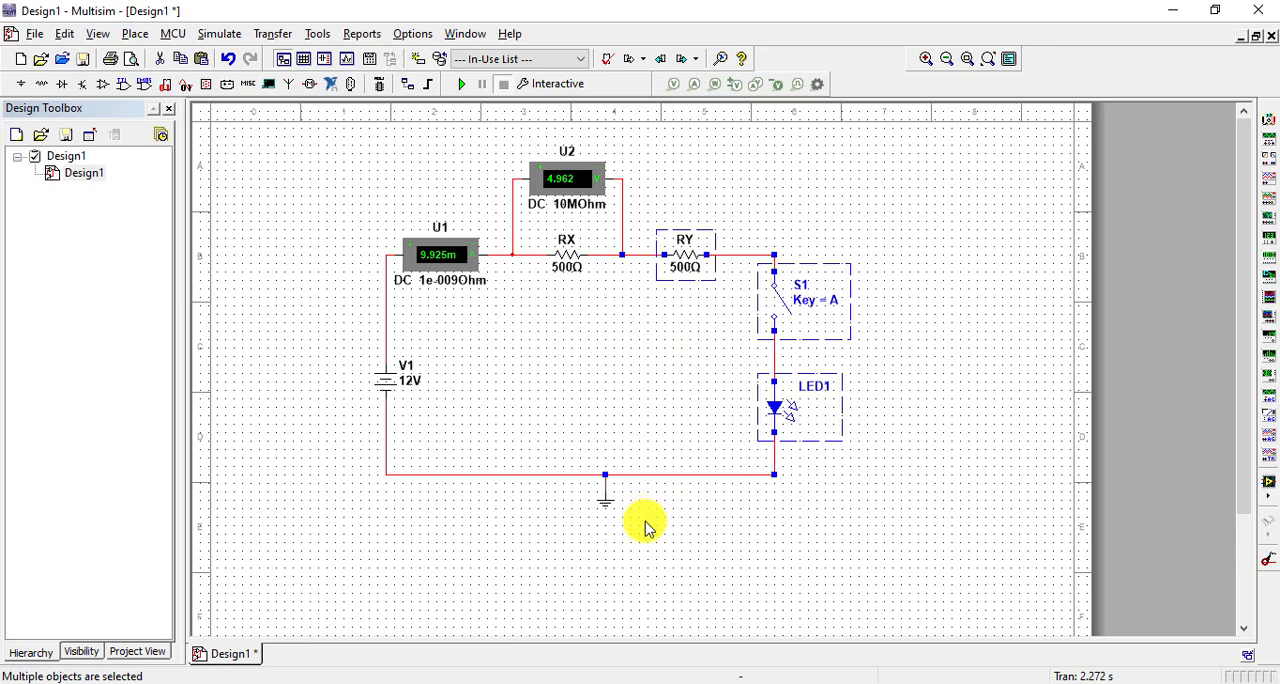
pyautogui.click(919, 560)
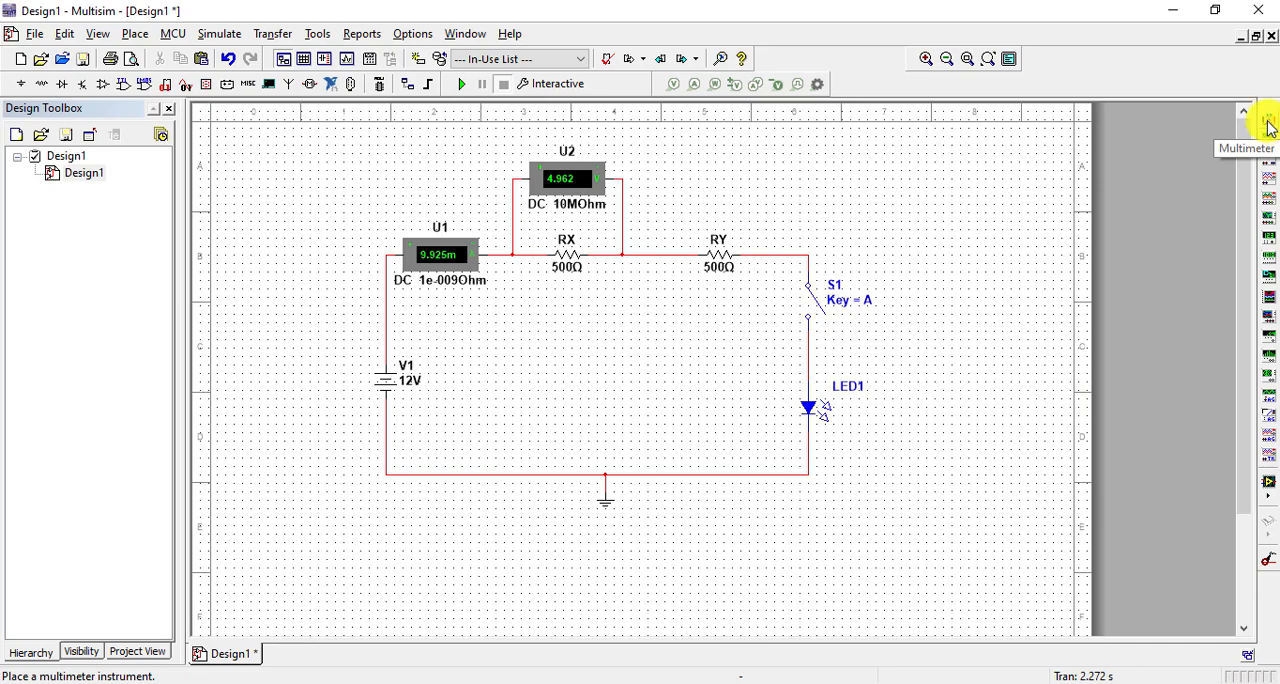
# Place a multimeter above resistor RY and set it to measure DC voltage
pyautogui.click(1268, 125)
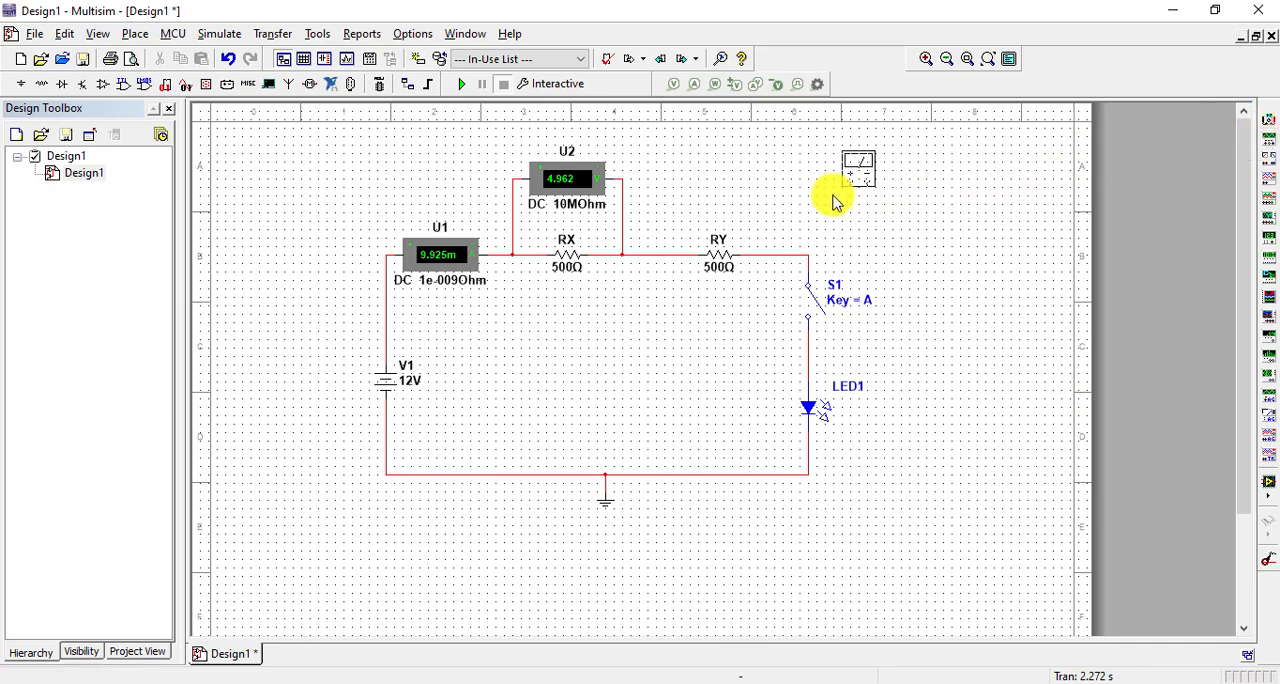
pyautogui.click(708, 203)
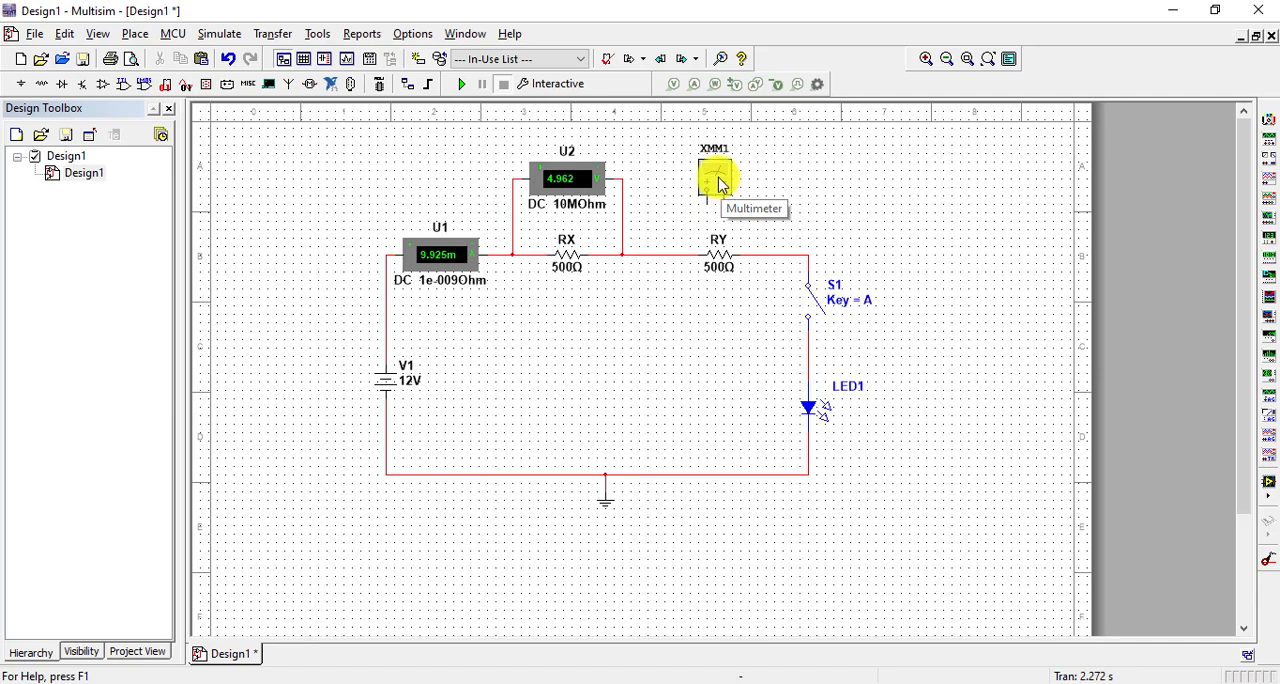
pyautogui.doubleClick(718, 182)
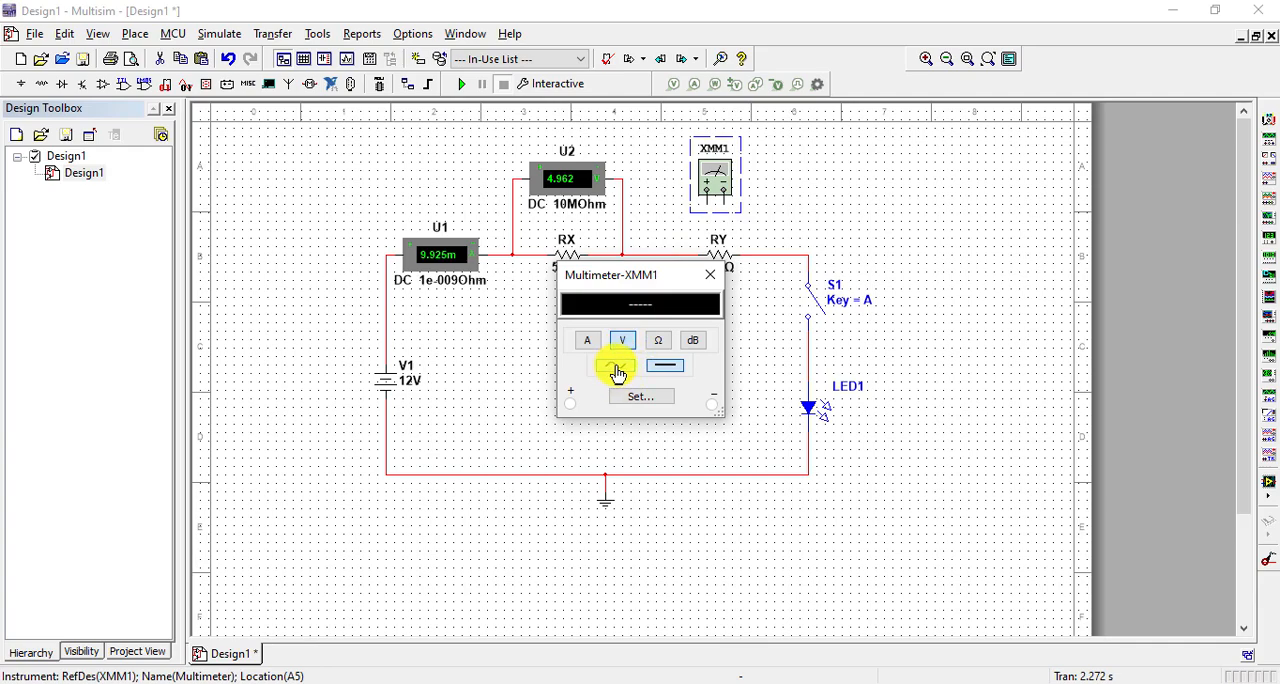
pyautogui.click(663, 376)
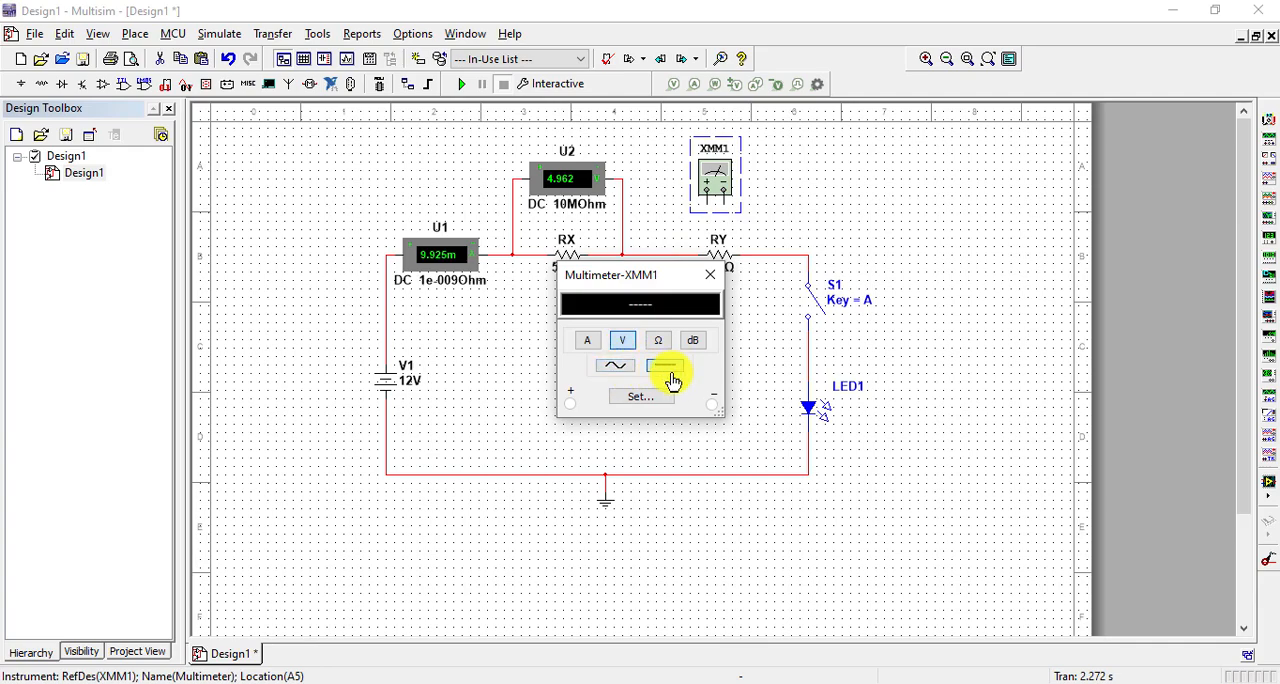
pyautogui.click(710, 273)
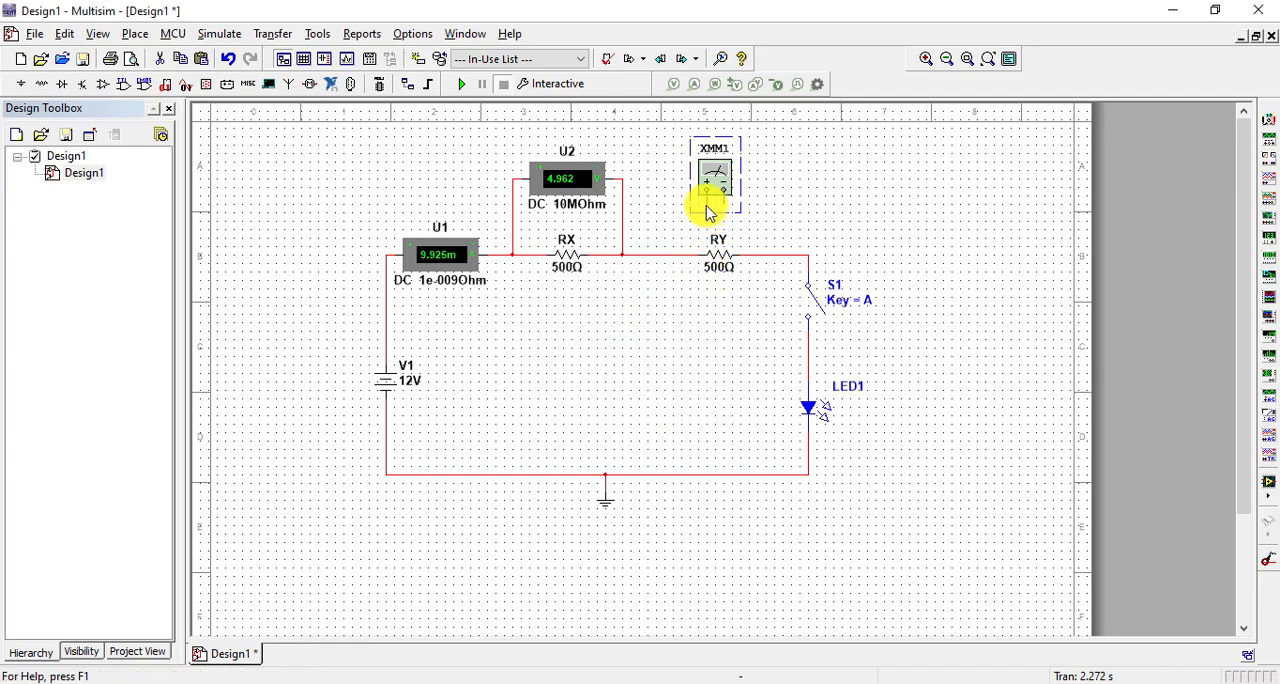
# Wire multimeter XMM1 in parallel with RY, its positive terminal on the side facing RX
pyautogui.click(705, 203)
pyautogui.click(674, 253)
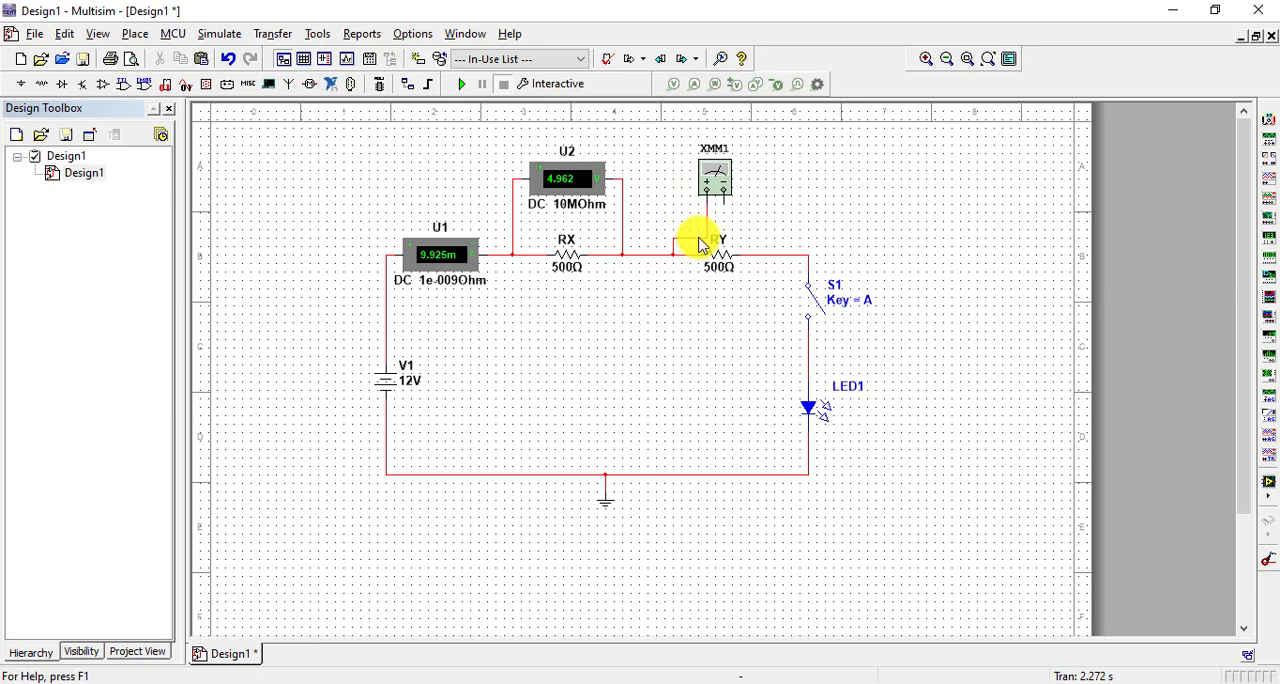
pyautogui.click(724, 201)
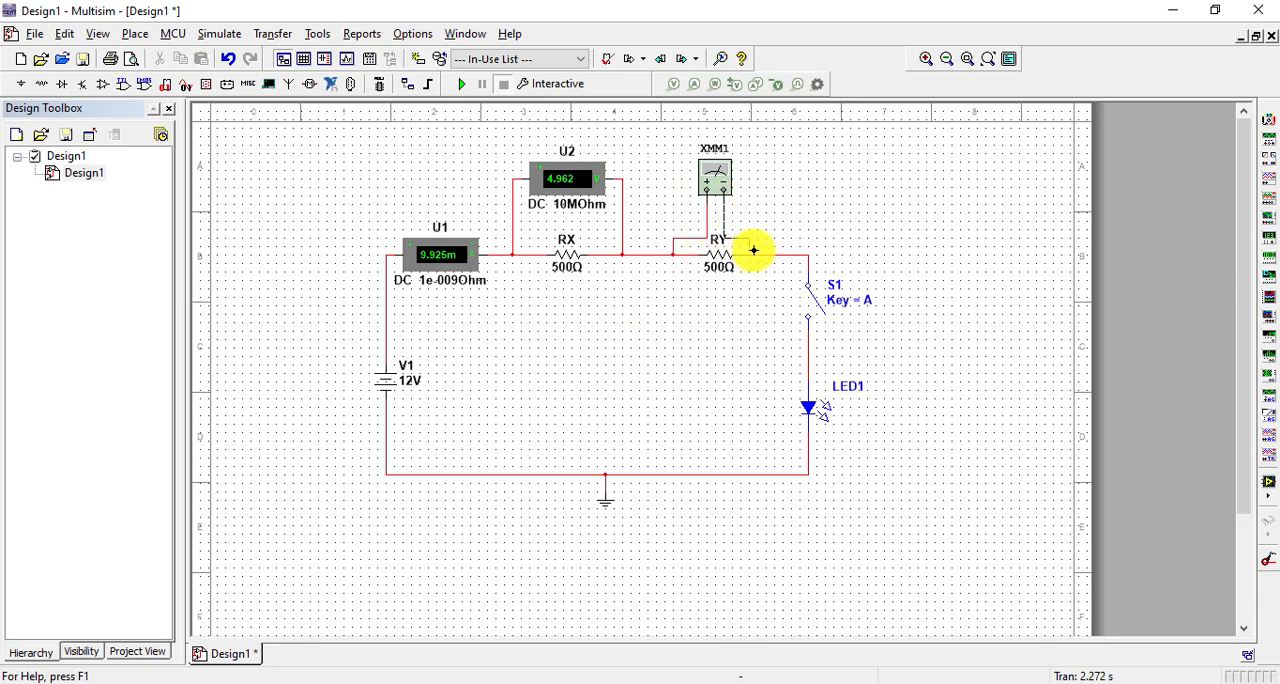
pyautogui.click(757, 254)
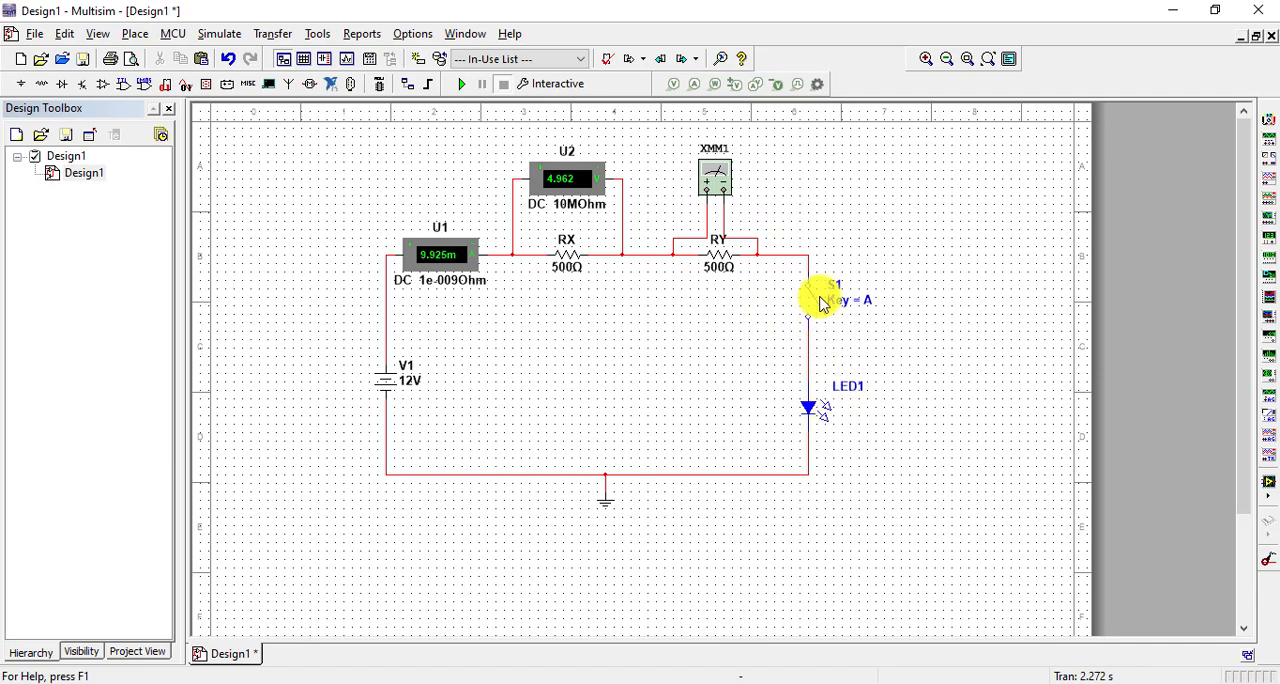
# Shift switch S1 lower on its branch, closer to LED1
pyautogui.moveTo(792, 270); pyautogui.dragTo(908, 368)
pyautogui.press('Down')
pyautogui.press('Down')
pyautogui.press('Down')
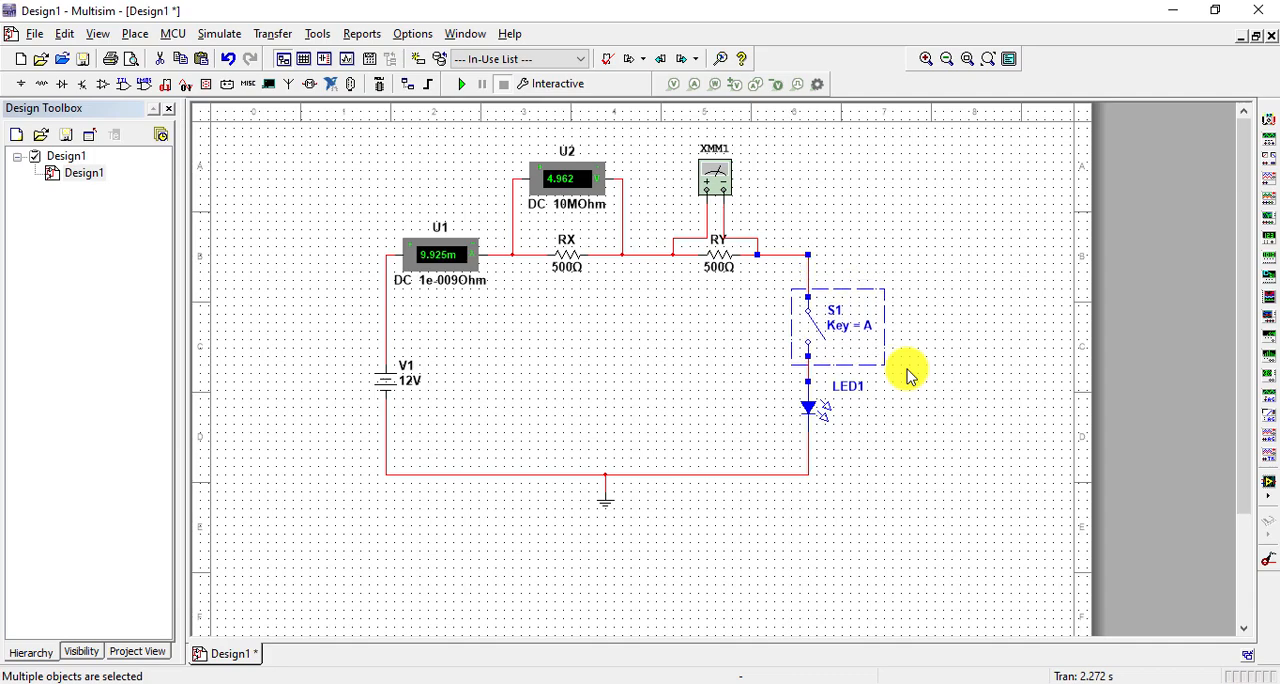
# Place a second multimeter above switch S1, beside XMM1, and check that it is in DC current mode
pyautogui.click(957, 371)
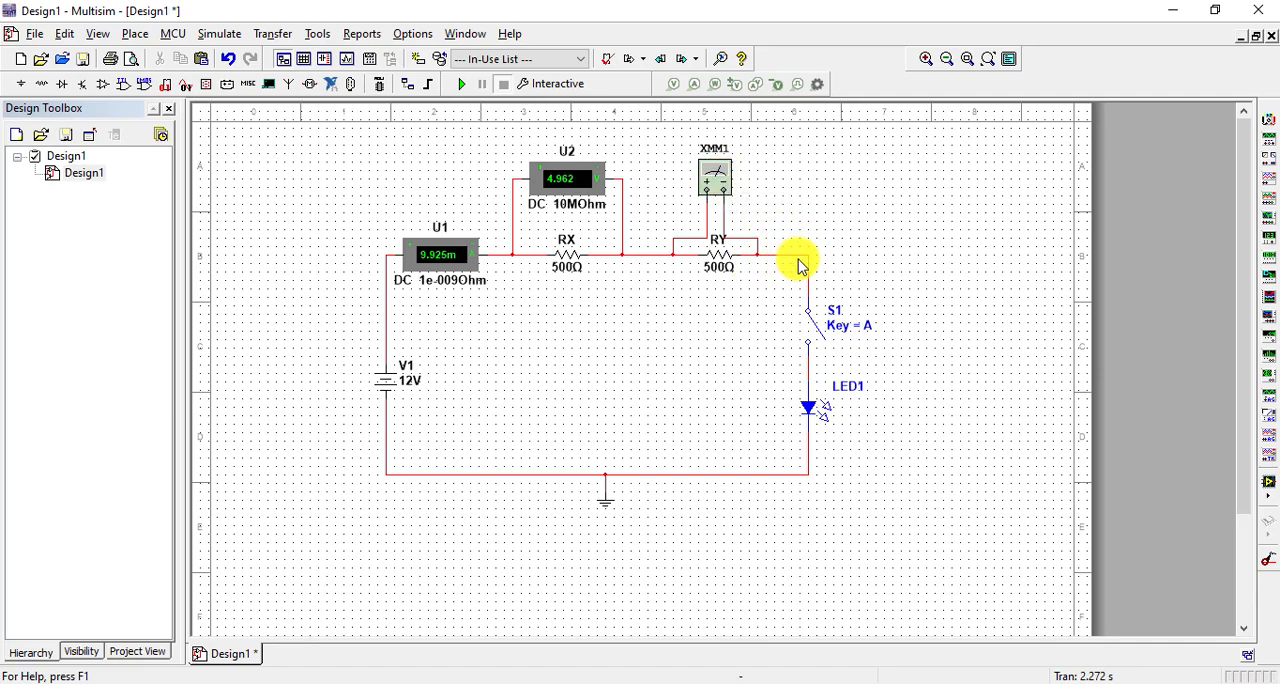
pyautogui.click(1268, 130)
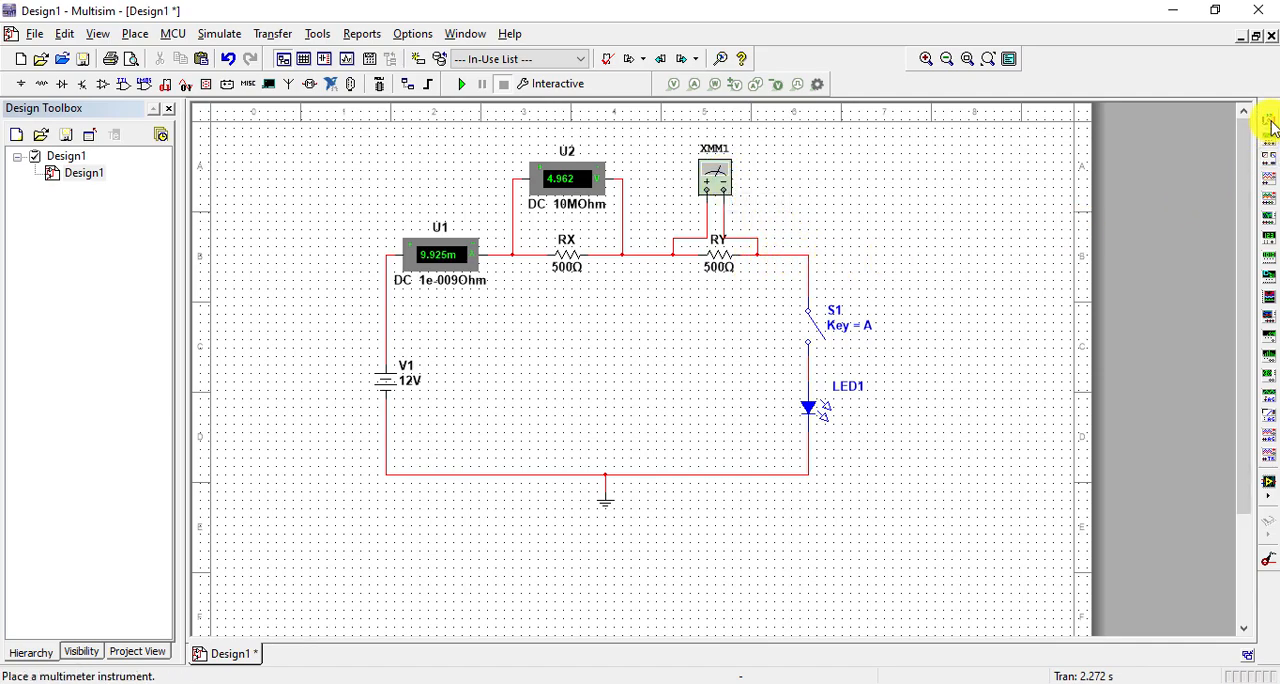
pyautogui.click(801, 201)
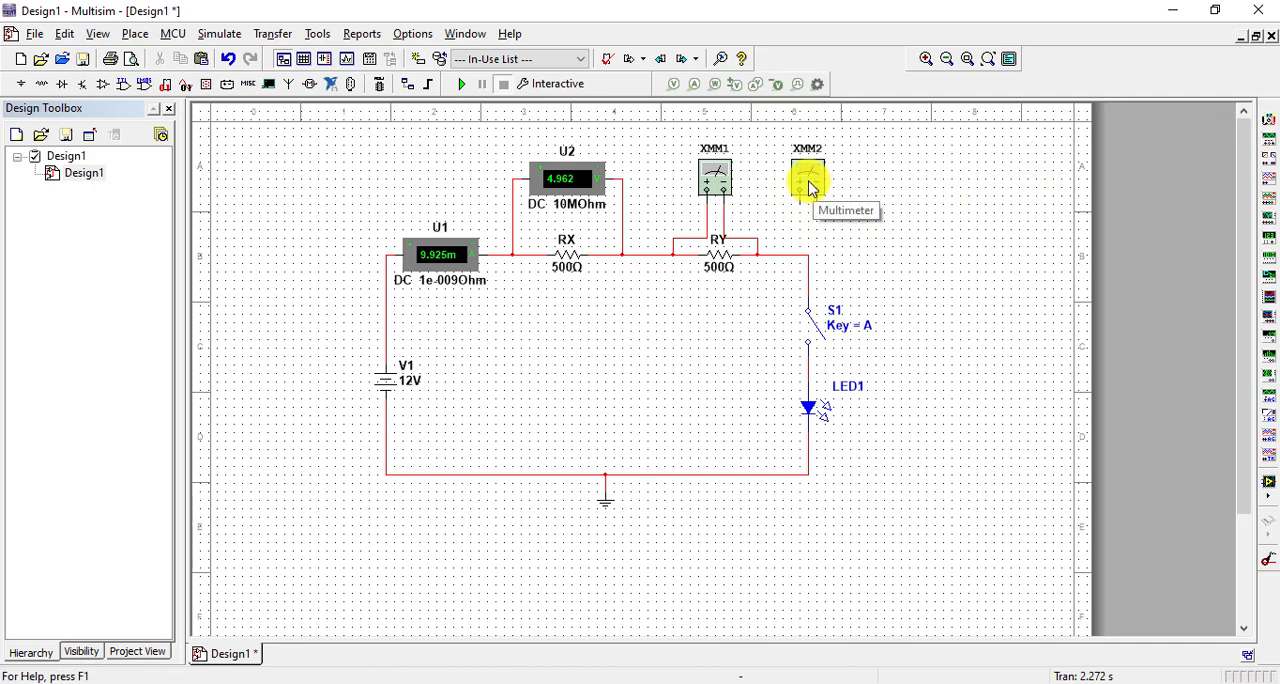
pyautogui.doubleClick(810, 187)
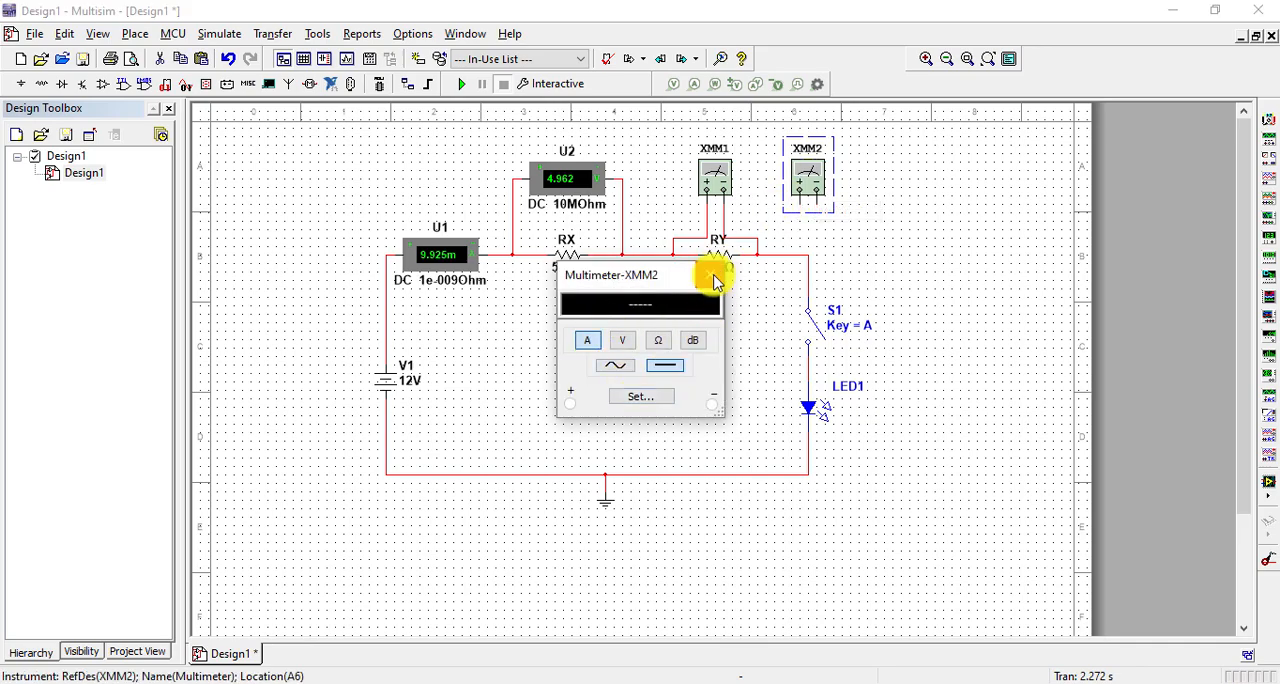
pyautogui.click(711, 273)
# Replace the wire between RY and S1 with multimeter XMM2 in series, its positive terminal to RY and negative to S1
pyautogui.click(808, 262)
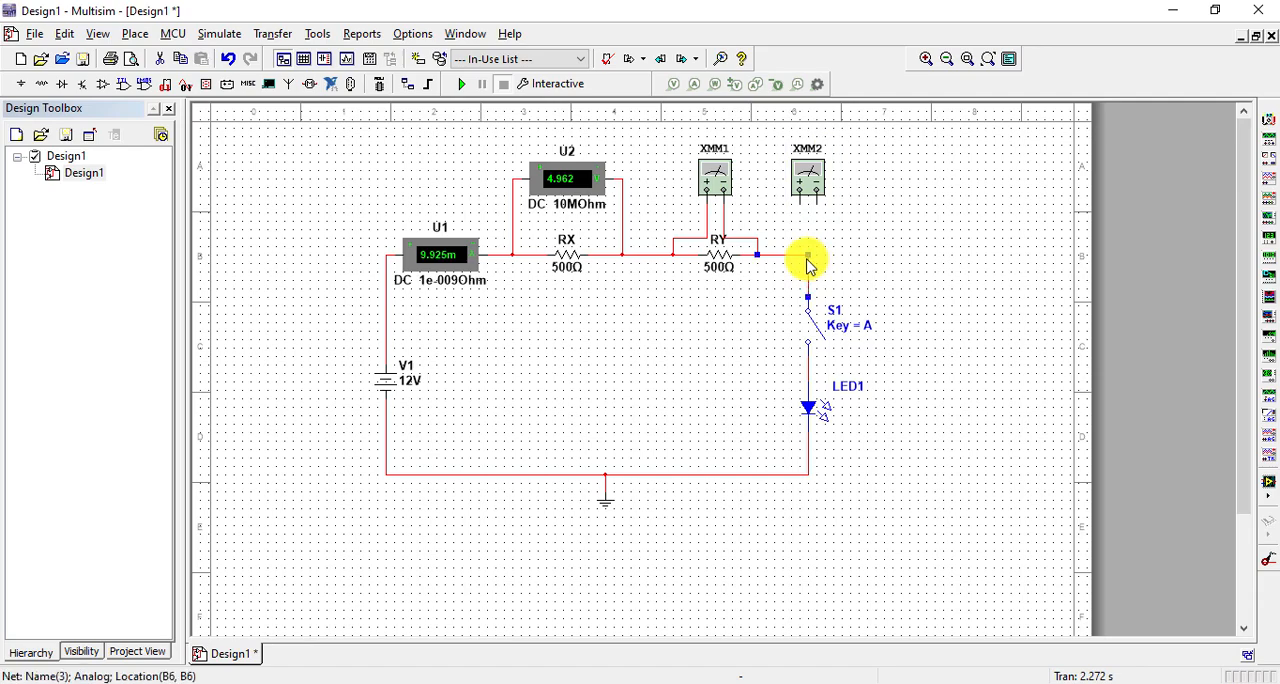
pyautogui.press('Delete')
pyautogui.click(800, 204)
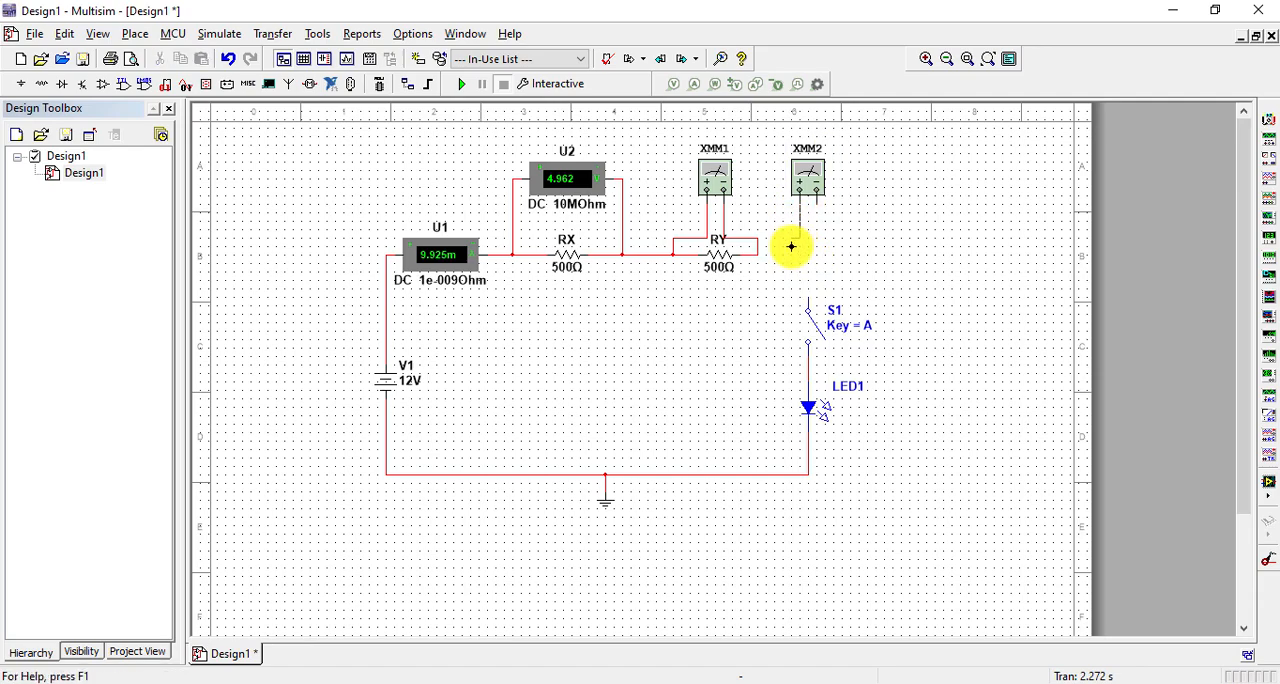
pyautogui.click(758, 256)
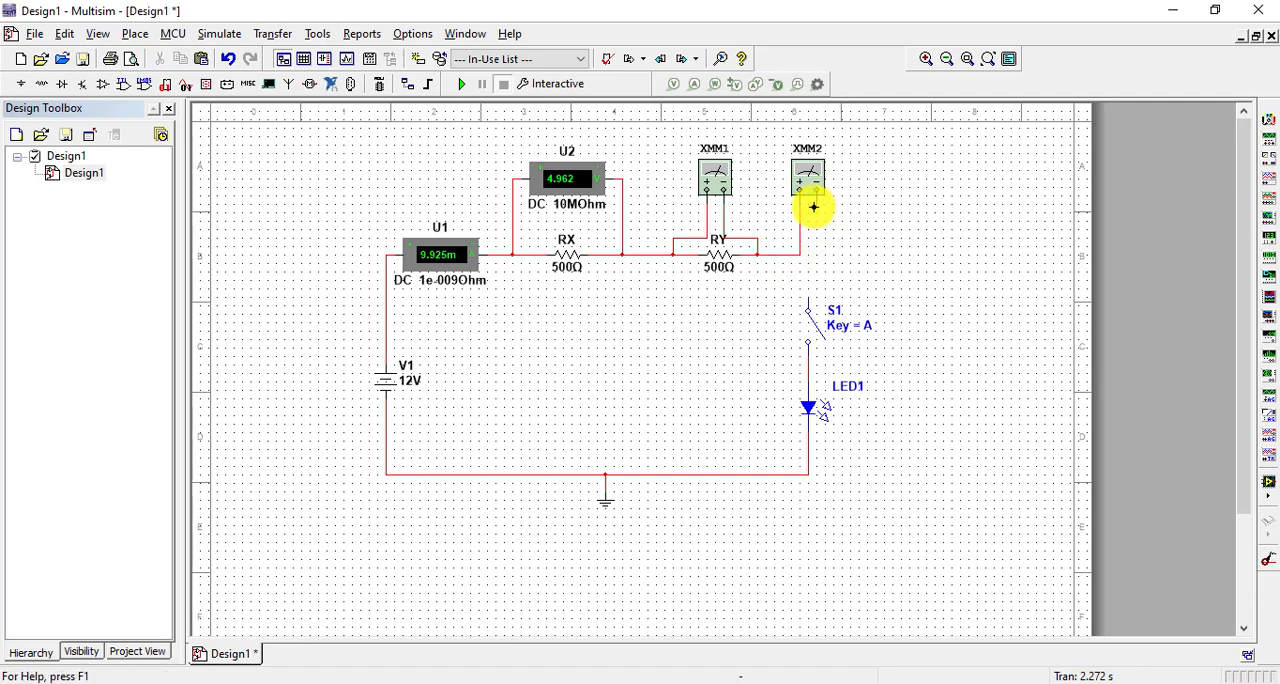
pyautogui.click(816, 204)
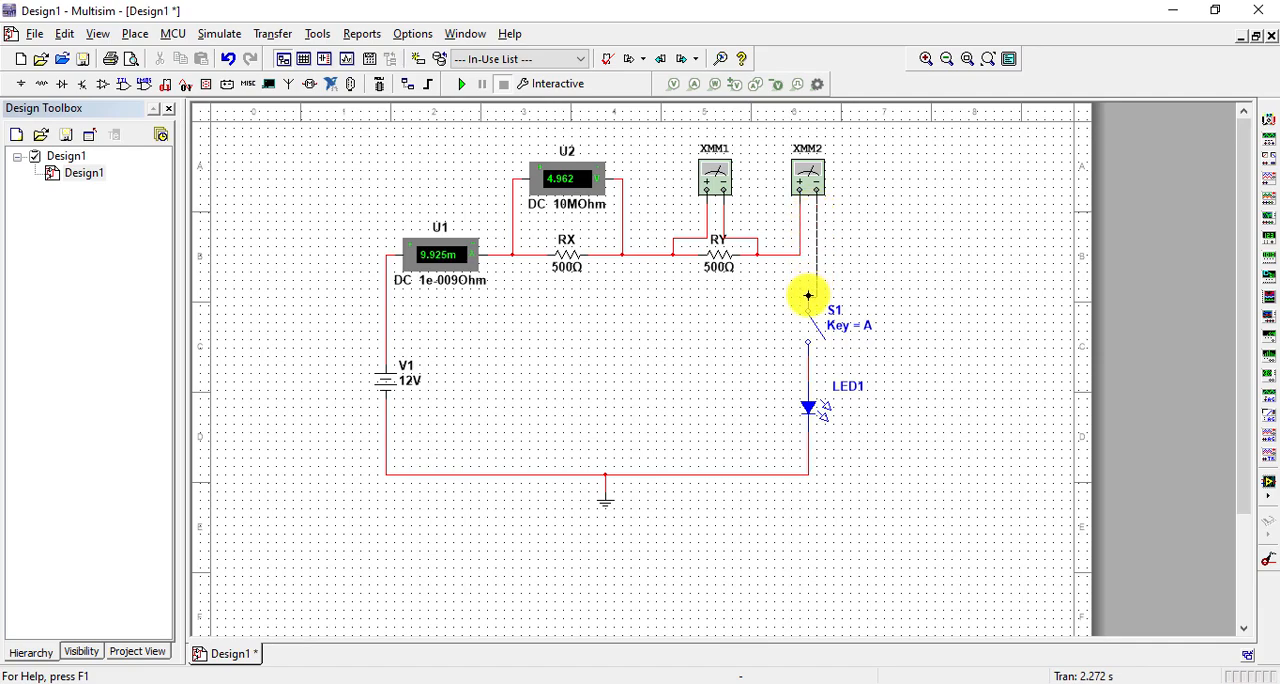
pyautogui.click(808, 295)
# Run the simulation with switch S1 closed and show the XMM1 and XMM2 readings in separate, non-overlapping windows
pyautogui.click(462, 84)
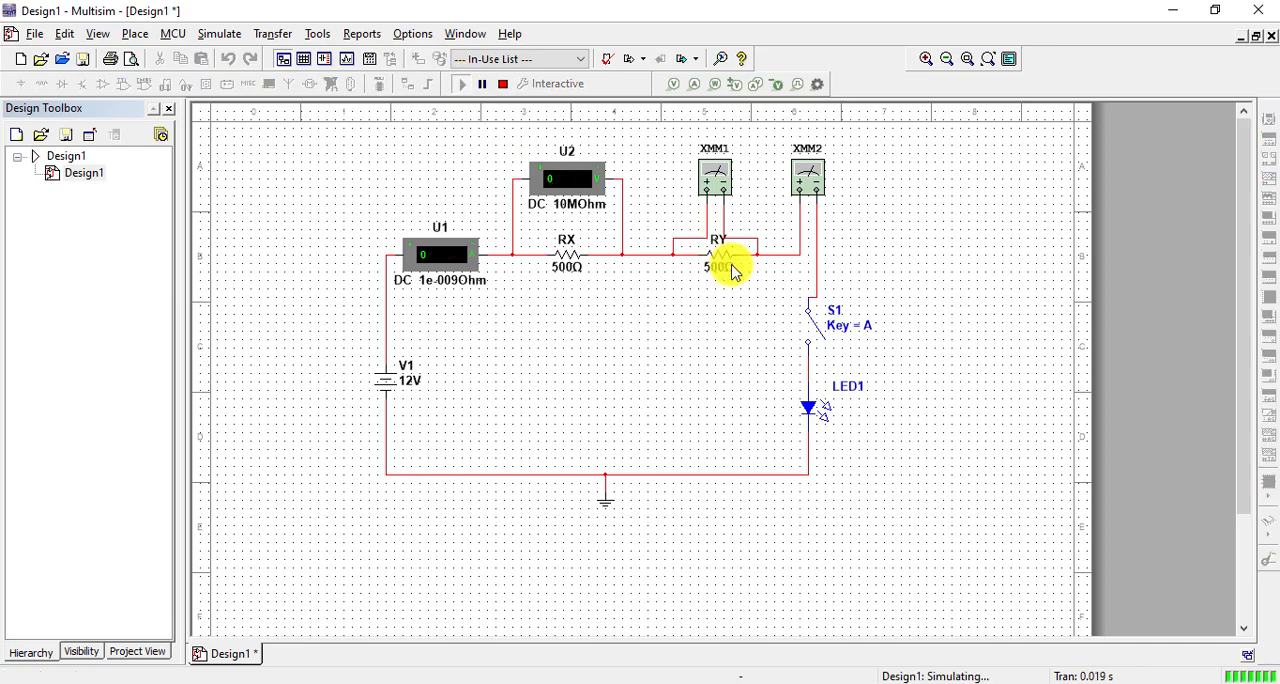
pyautogui.click(817, 328)
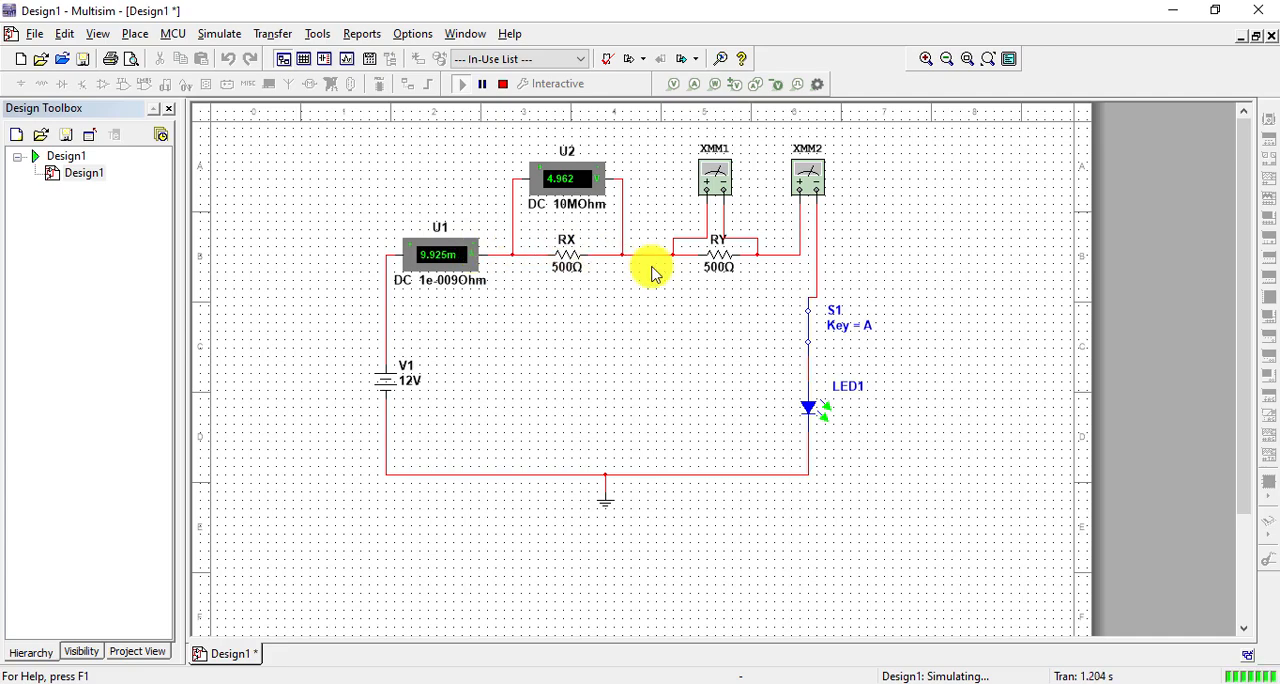
pyautogui.doubleClick(715, 183)
pyautogui.moveTo(657, 278); pyautogui.dragTo(694, 302)
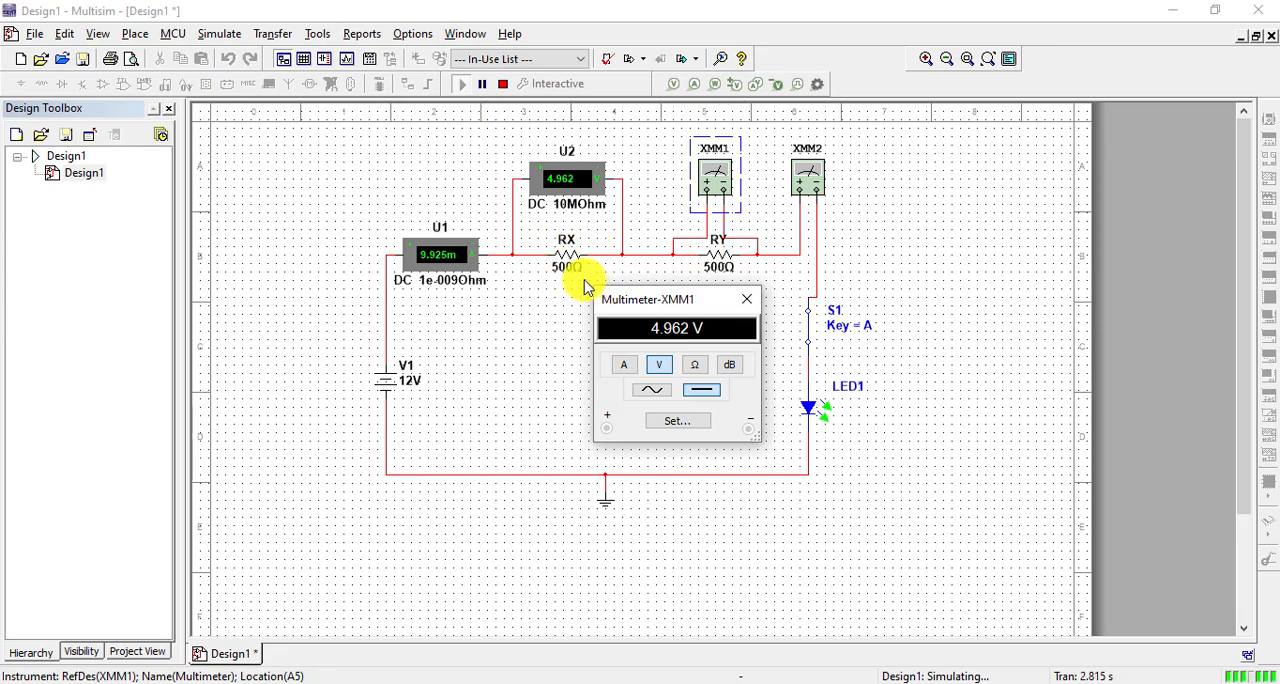
pyautogui.doubleClick(811, 184)
pyautogui.moveTo(674, 274); pyautogui.dragTo(980, 171)
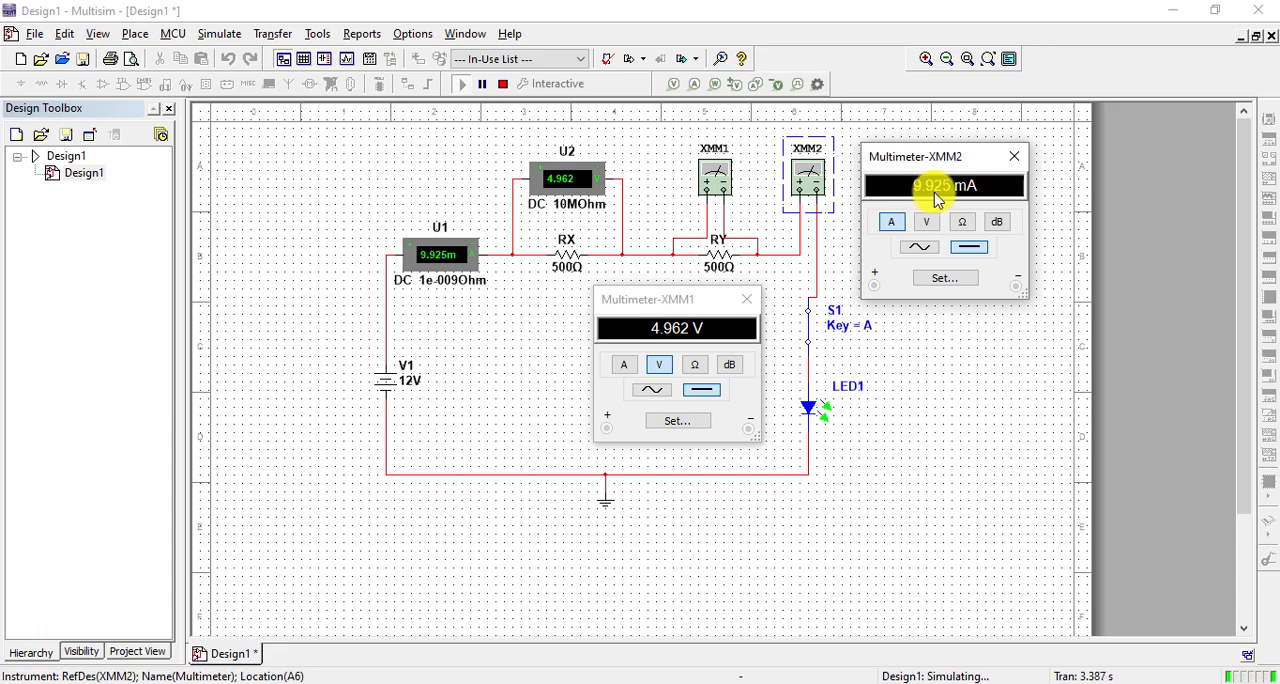